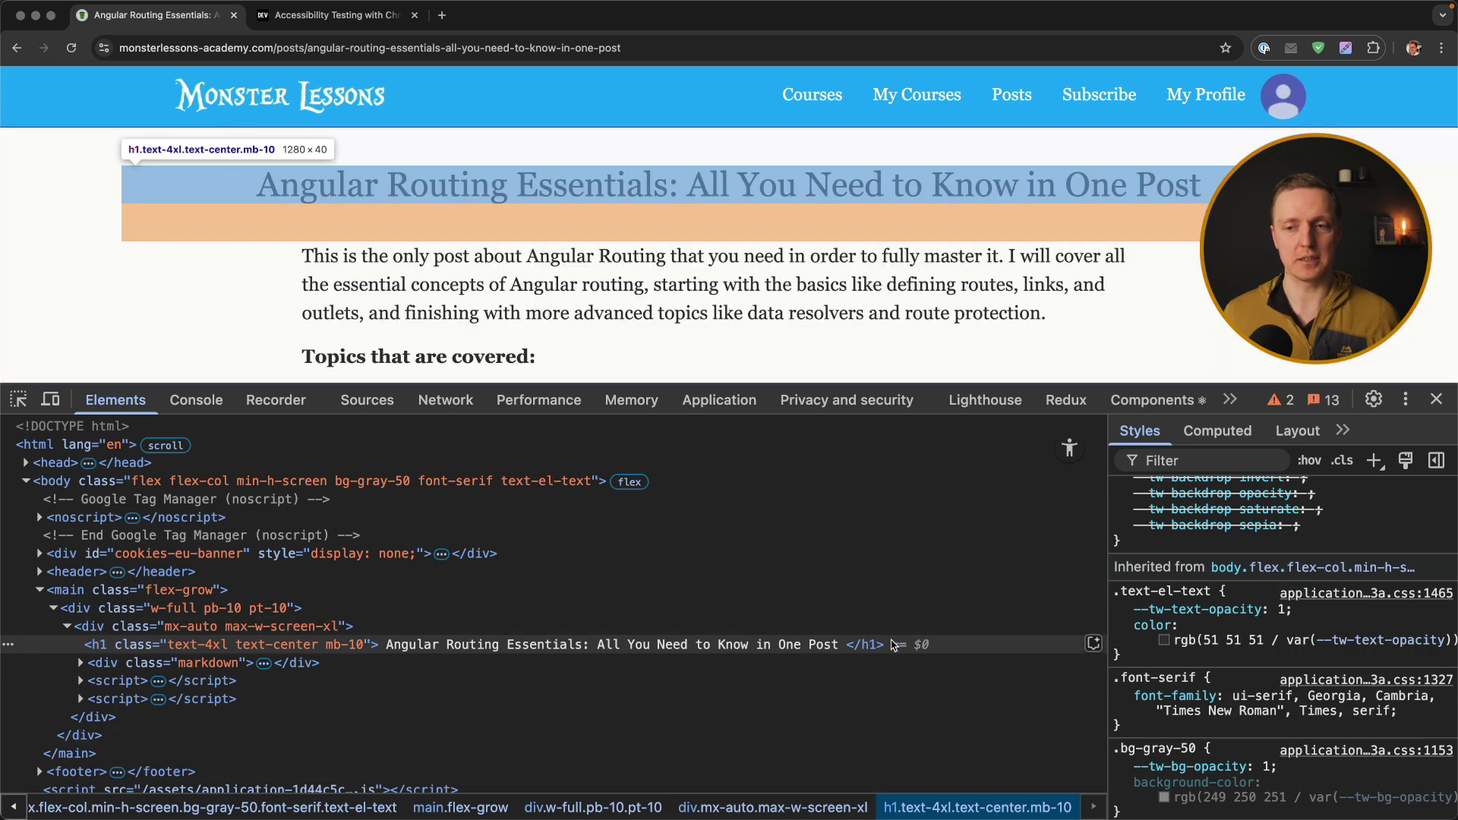
- Expand the contrast-ratio details for the inherited .text-el-text colour and test light shade rgb(234 222 222), finishing on dark shade rgb(66 50 50)
{"action": "left_click", "coordinate": [1164, 641]}
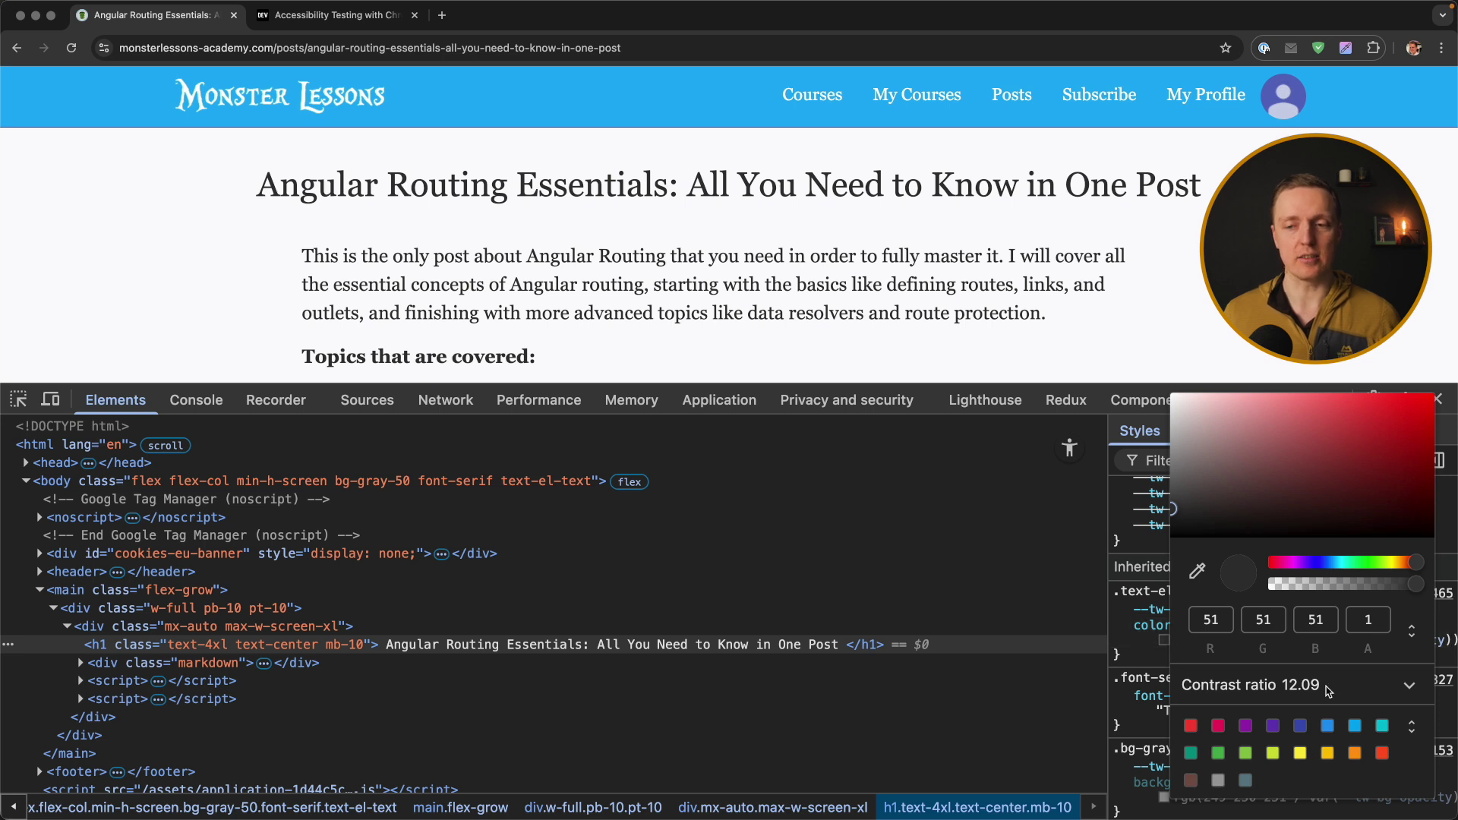
{"action": "left_click", "coordinate": [1410, 687]}
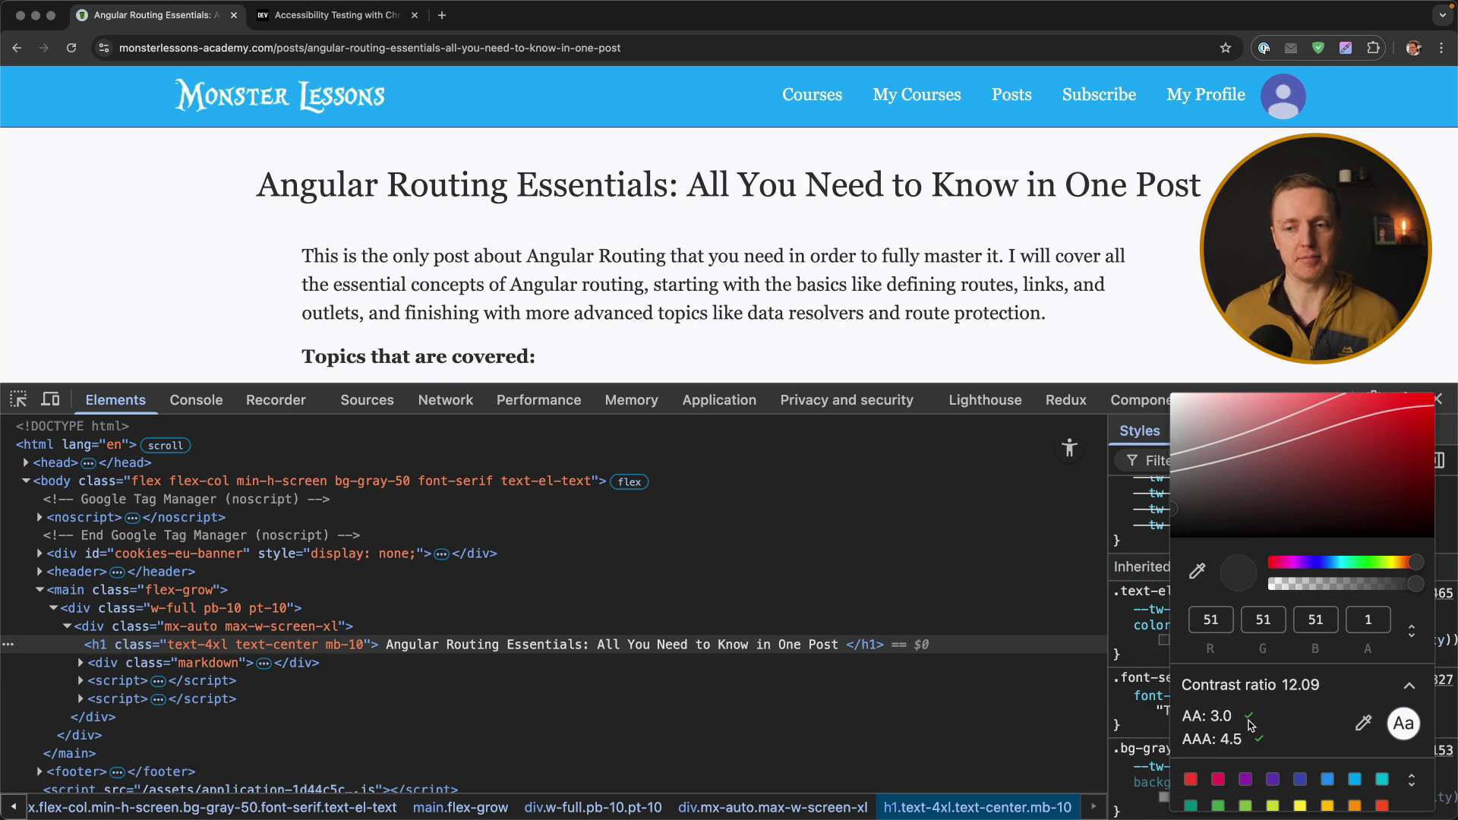
{"action": "left_click_drag", "start_coordinate": [1195, 420], "coordinate": [1183, 404]}
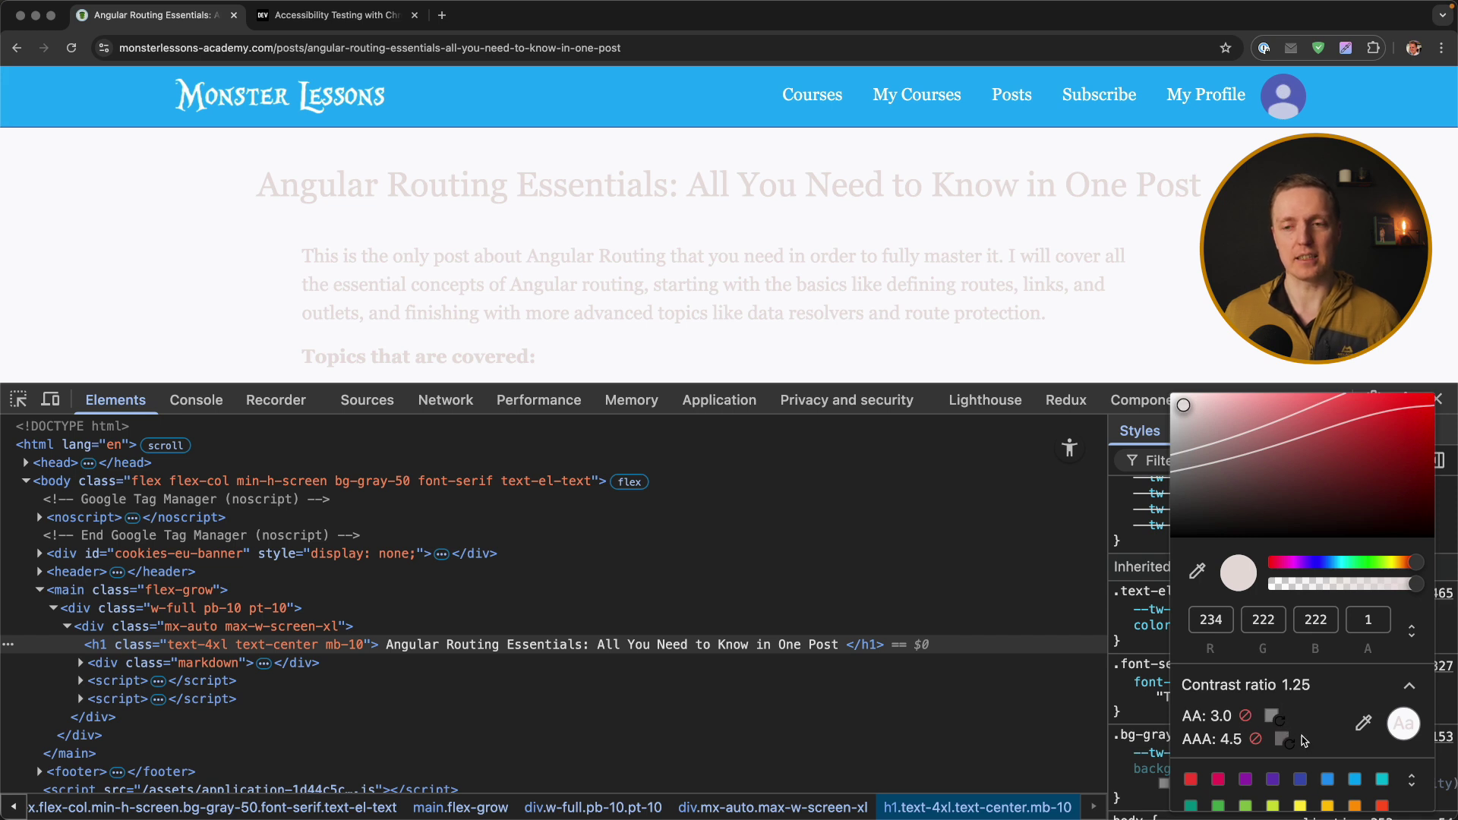
{"action": "left_click_drag", "start_coordinate": [1222, 467], "coordinate": [1235, 500]}
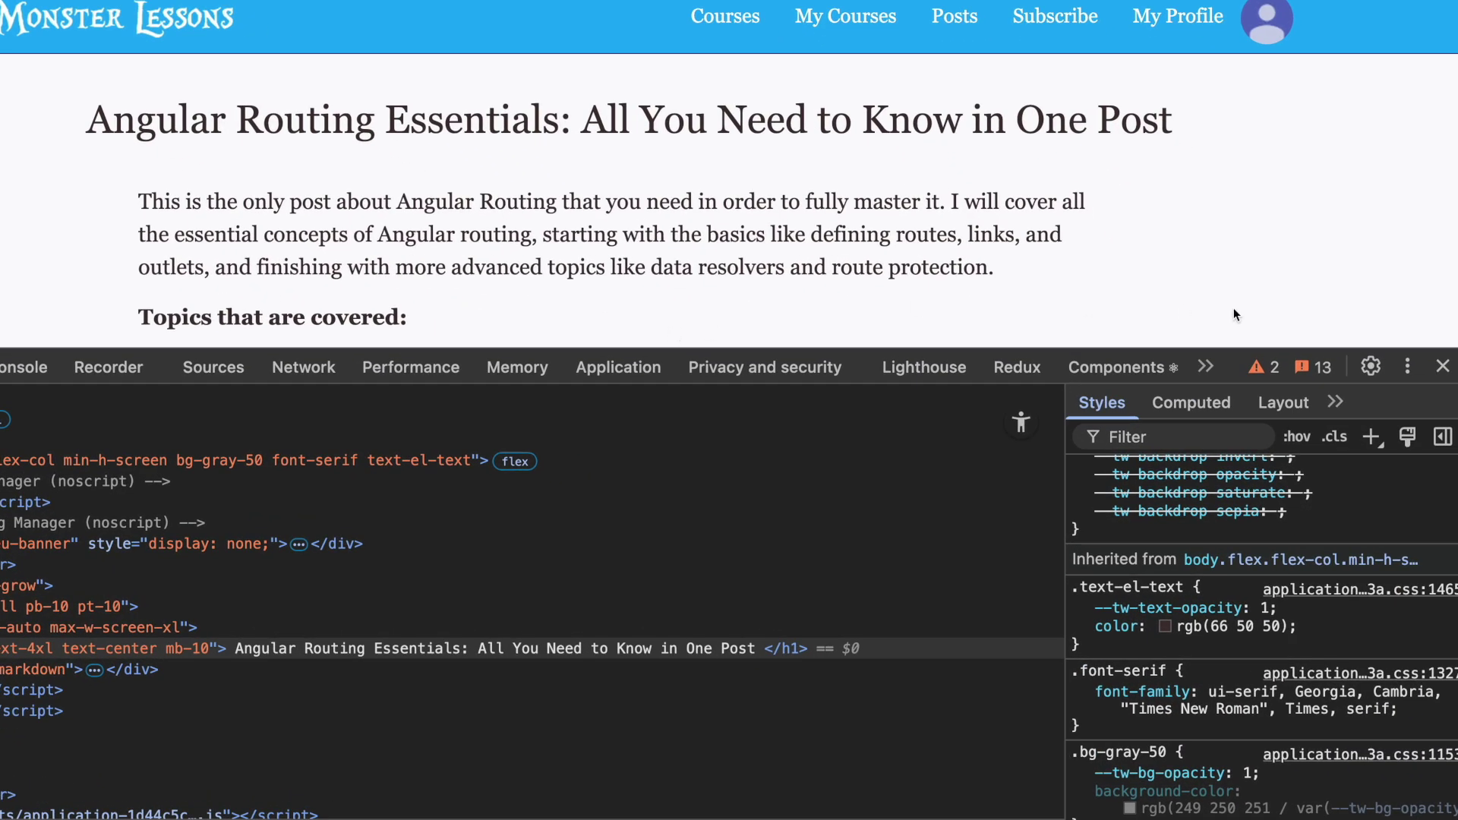
- Show the DevTools Rendering tool and set the vision deficiency emulation to Blurred vision
{"action": "left_click", "coordinate": [1407, 366]}
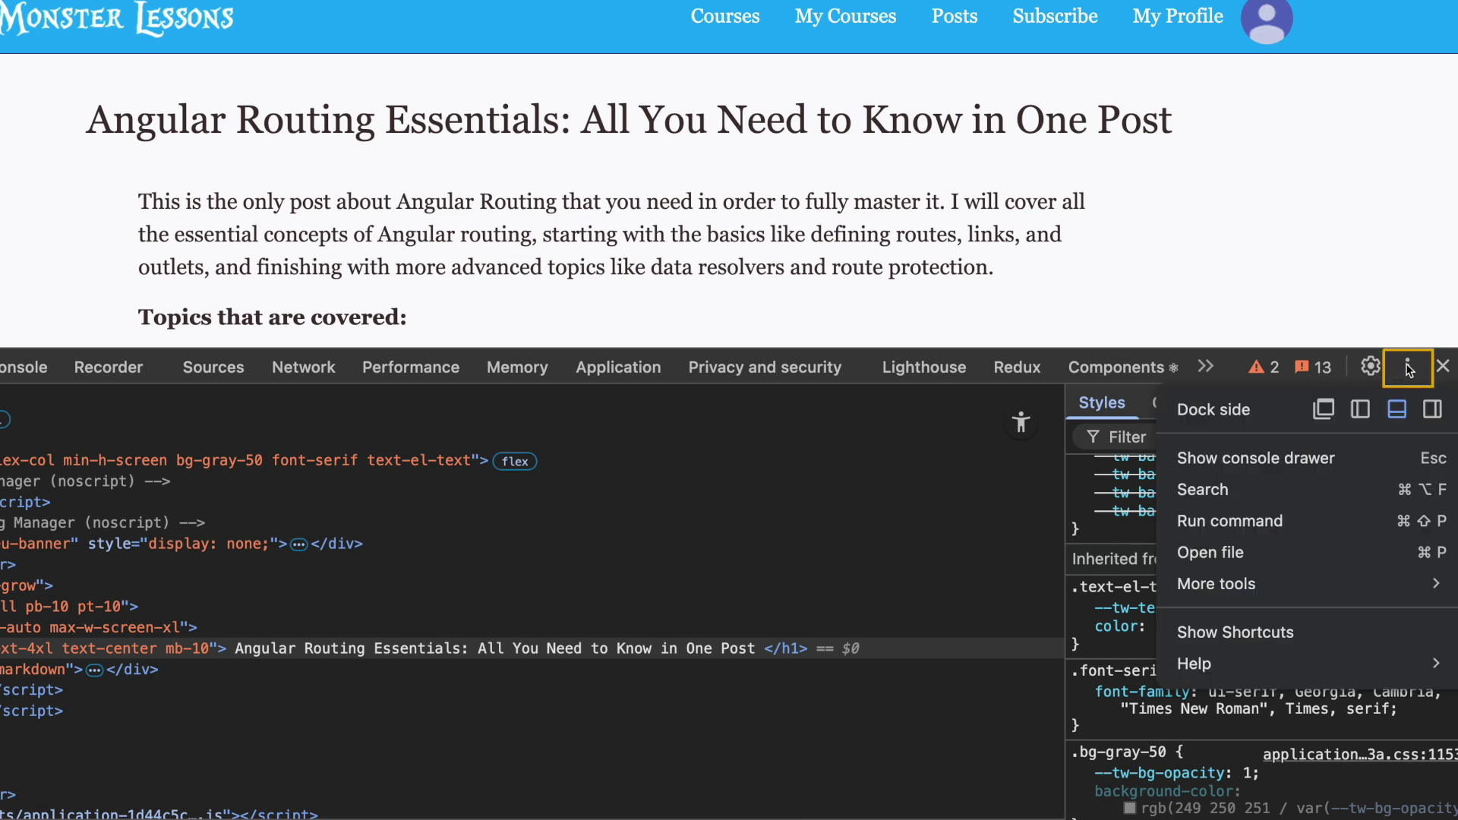
{"action": "mouse_move", "coordinate": [1273, 585]}
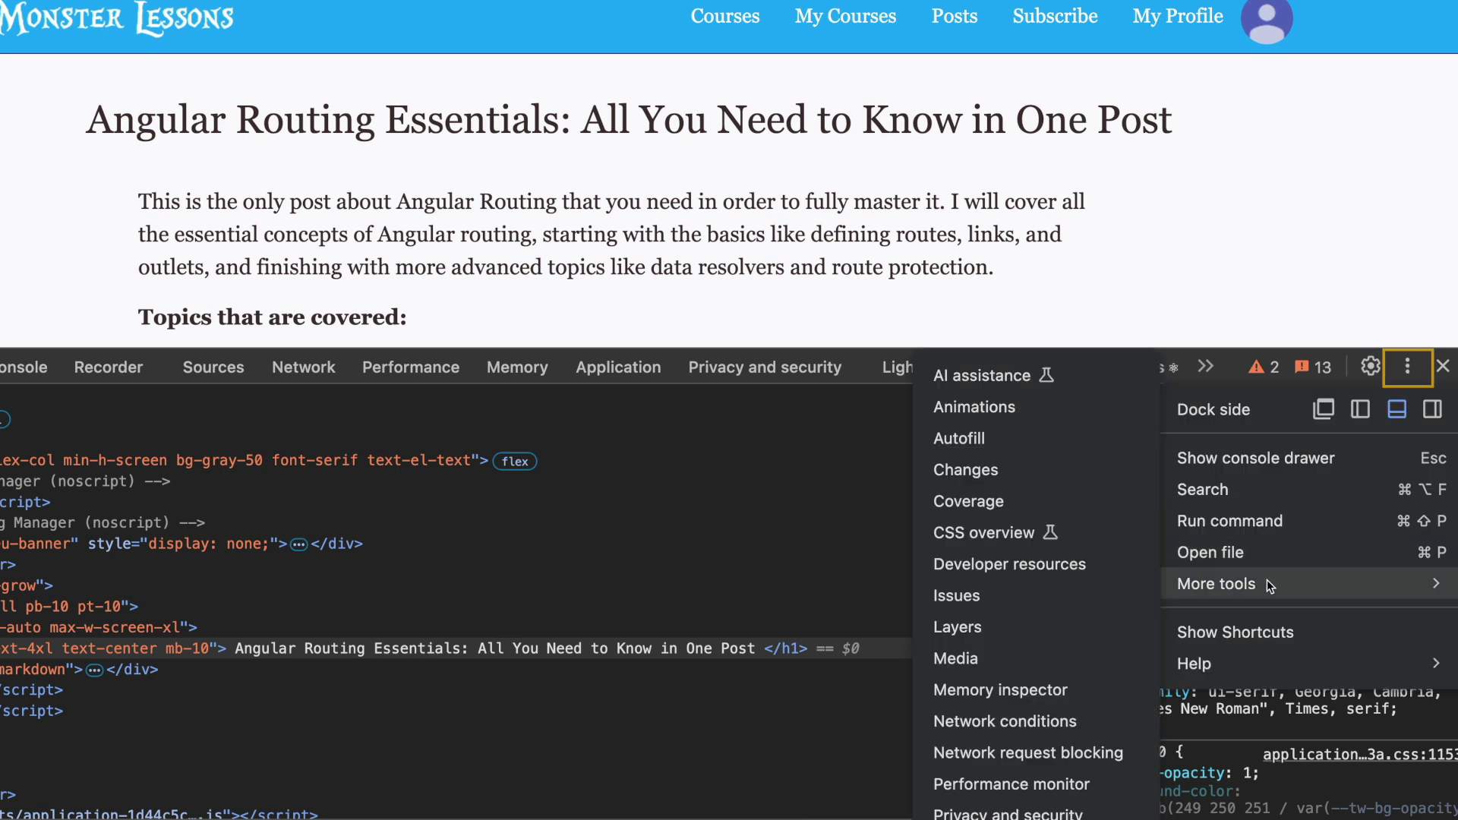
{"action": "scroll", "coordinate": [1002, 676], "scroll_direction": "down", "scroll_amount": 3}
{"action": "left_click", "coordinate": [1002, 676]}
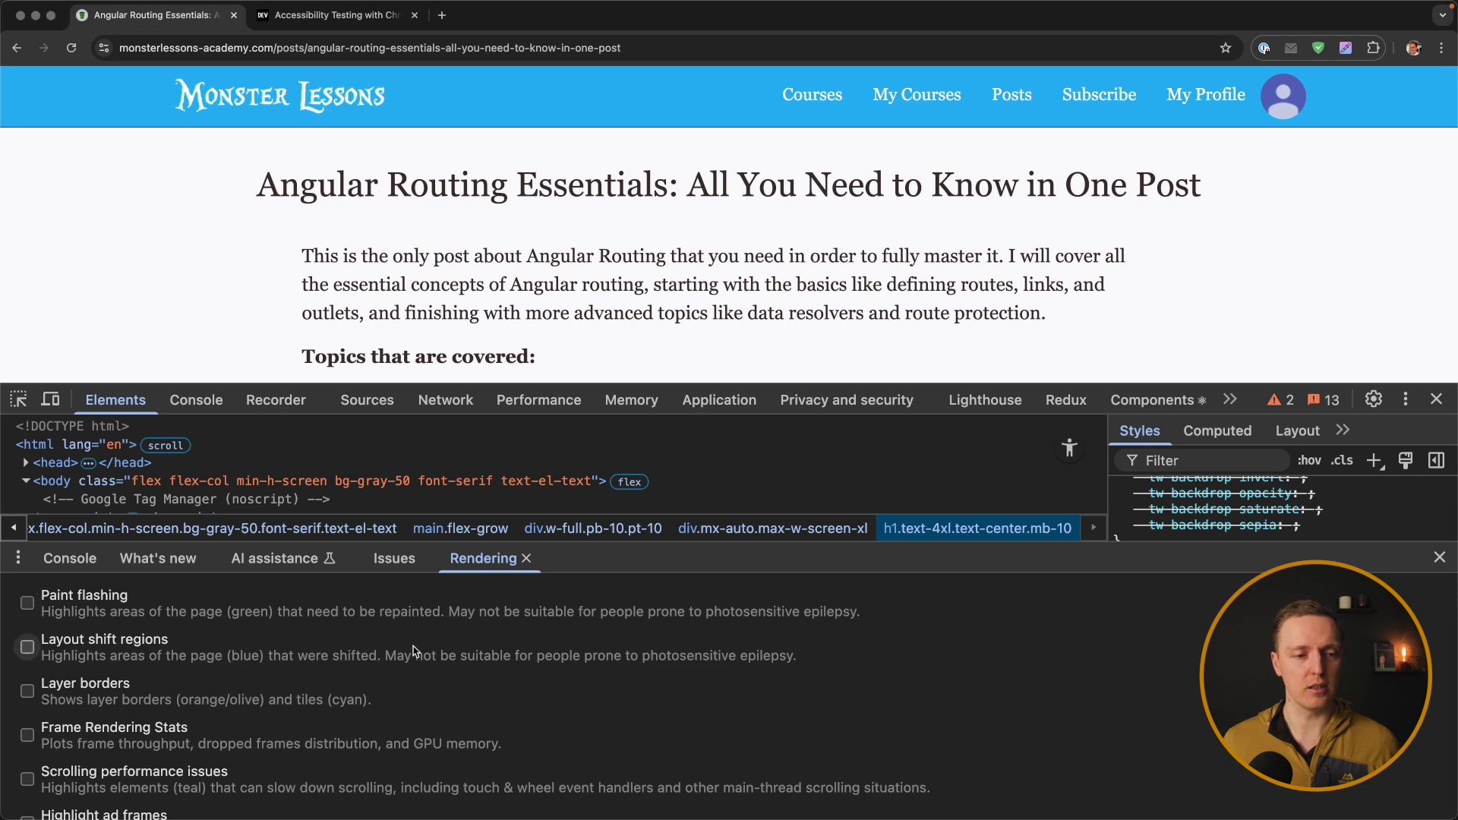
{"action": "scroll", "coordinate": [424, 607], "scroll_direction": "down", "scroll_amount": 10}
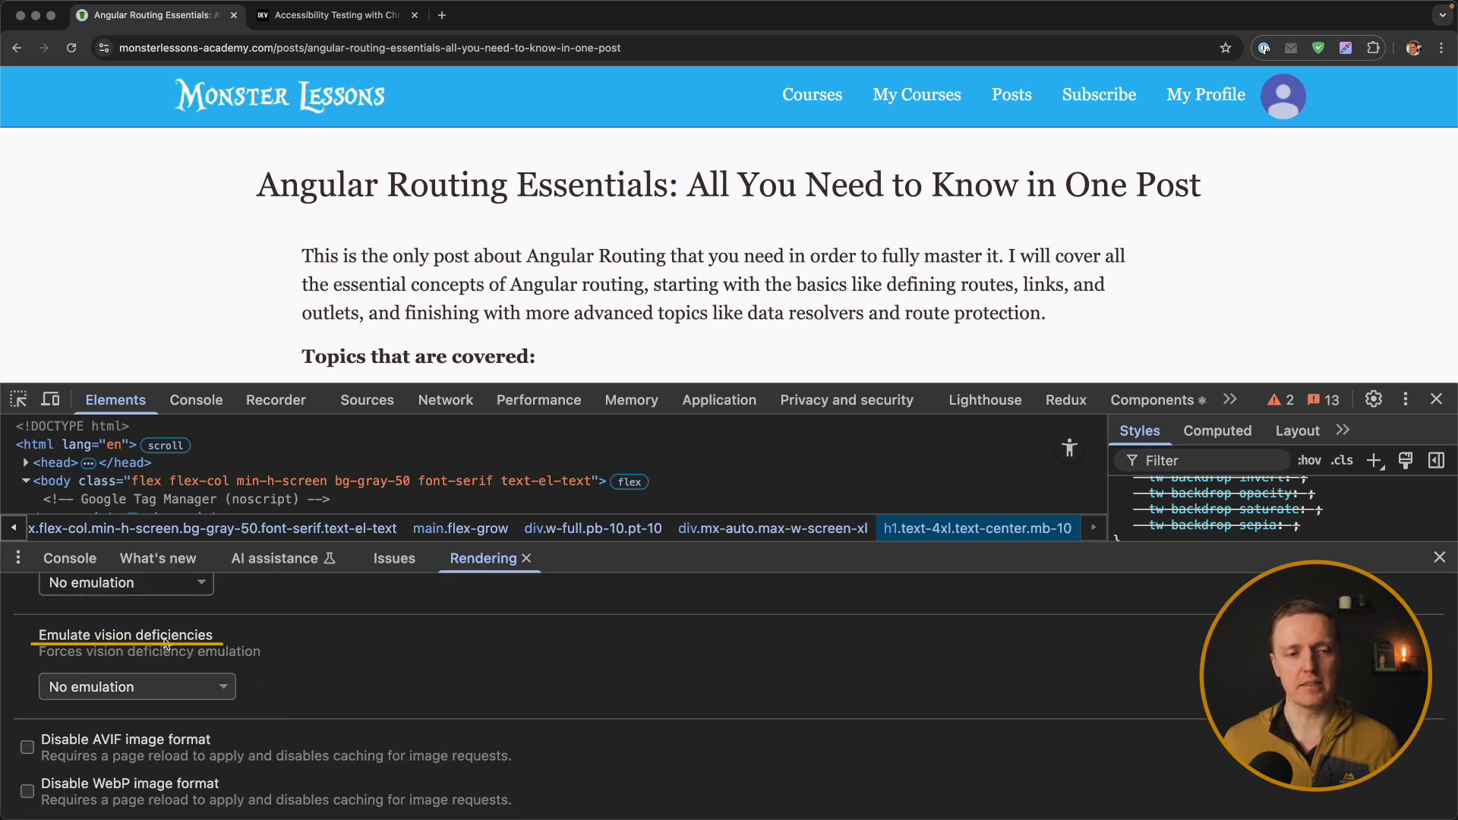
{"action": "left_click", "coordinate": [209, 686]}
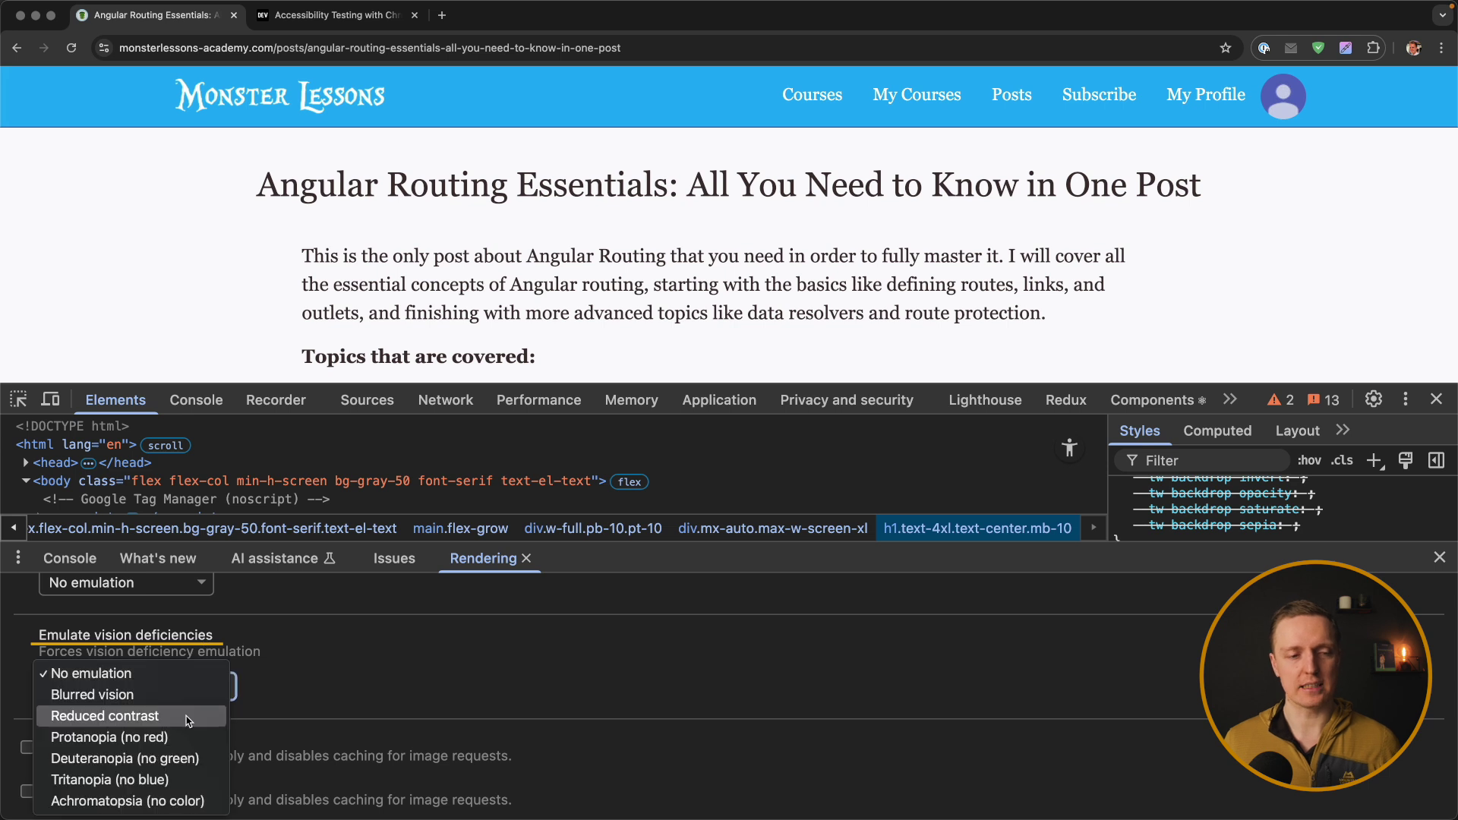
{"action": "left_click", "coordinate": [133, 696]}
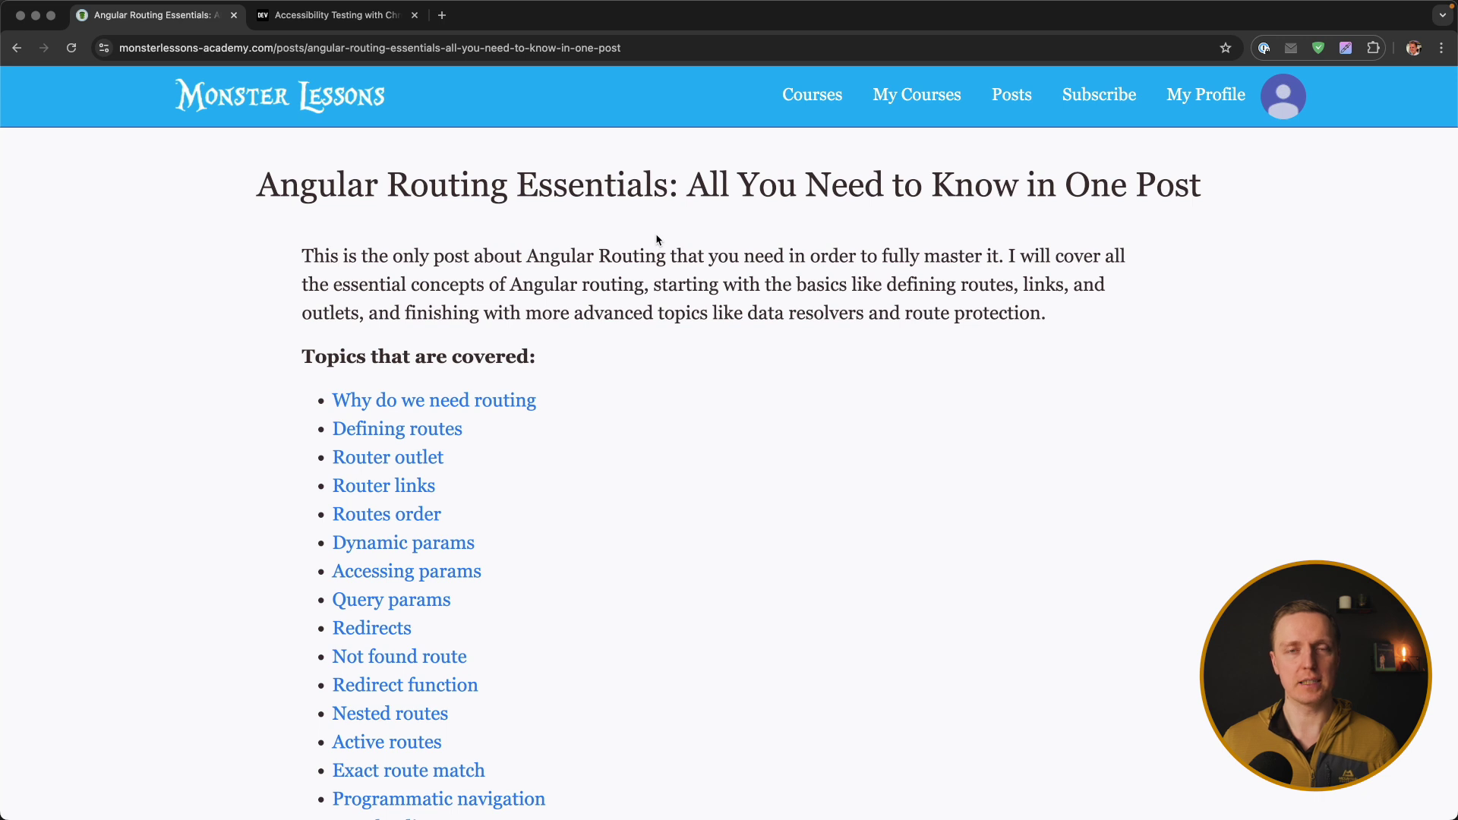
- Move keyboard focus one link at a time through the covered-topics list, from "Why do we need routing" past "Programmatic navigation"
{"action": "key", "text": "Tab"}
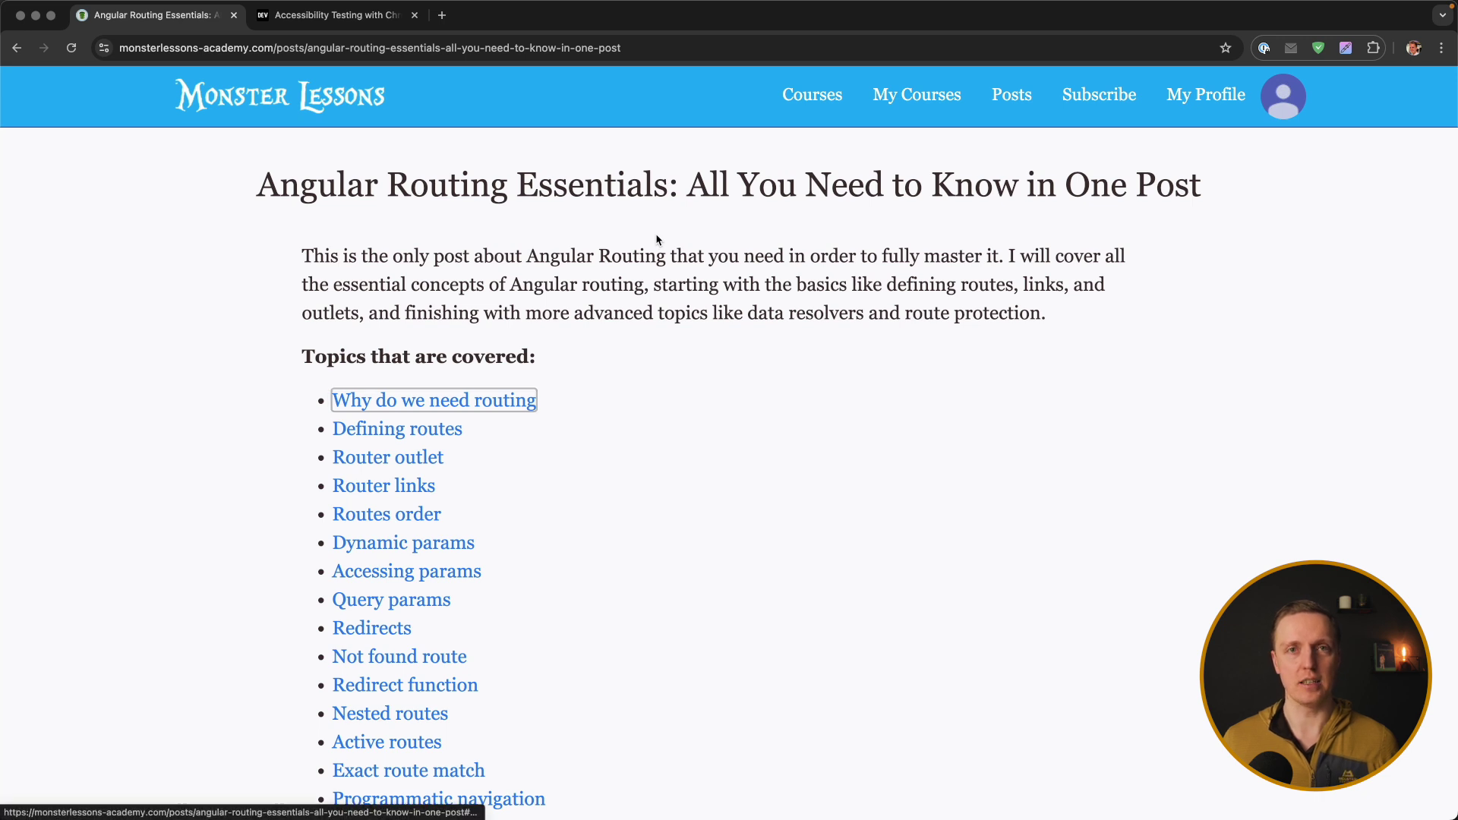
{"action": "key", "text": "Tab"}
{"action": "key", "text": "Tab"}
{"action": "key", "text": "Tab"}
{"action": "key", "text": "Tab"}
{"action": "key", "text": "Tab"}
{"action": "key", "text": "Tab"}
{"action": "key", "text": "Tab"}
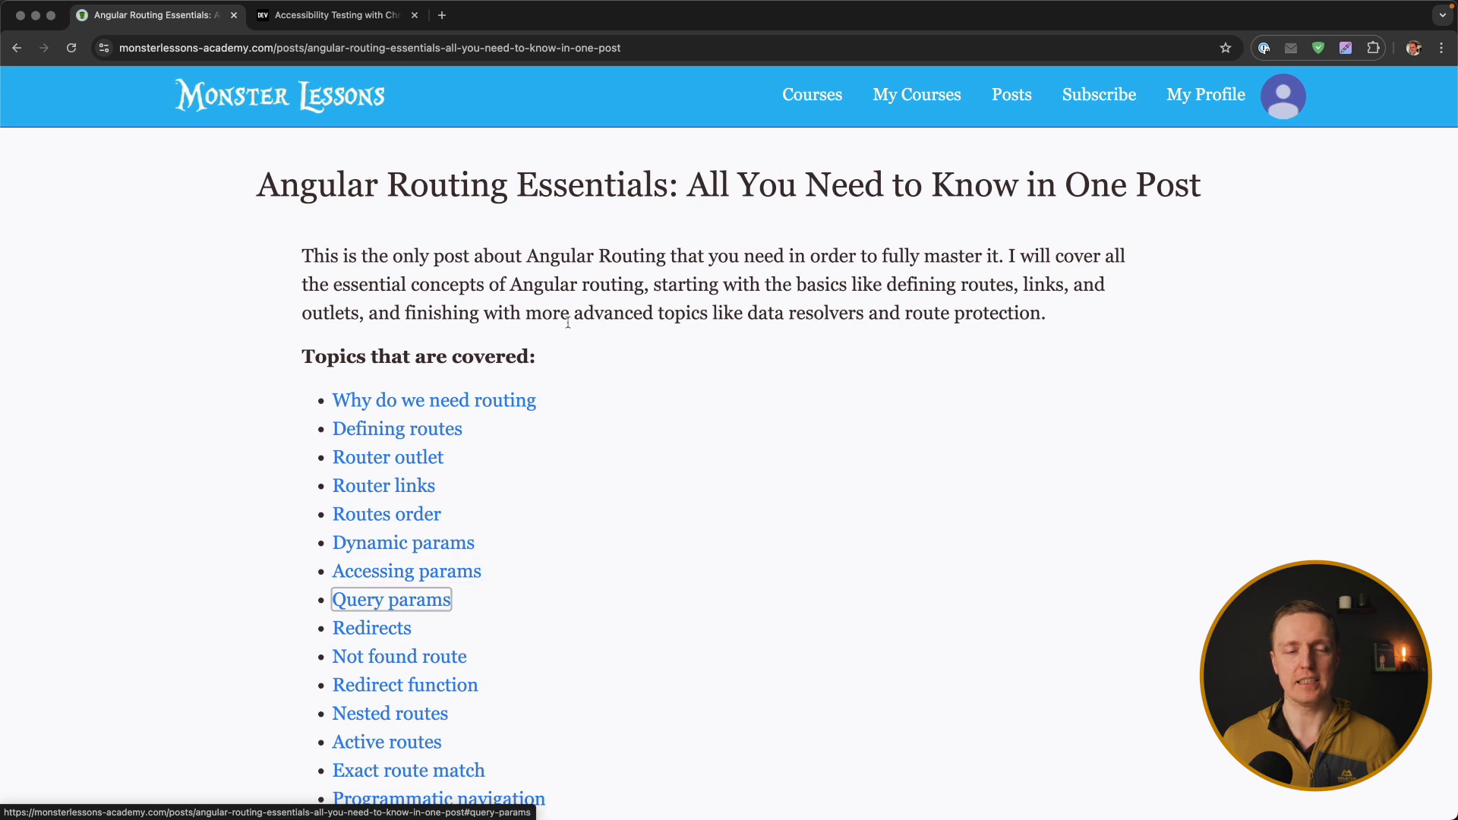
{"action": "key", "text": "Tab"}
{"action": "key", "text": "Tab"}
{"action": "key", "text": "Tab"}
{"action": "key", "text": "Tab"}
{"action": "key", "text": "Tab"}
{"action": "key", "text": "Tab"}
{"action": "key", "text": "Tab"}
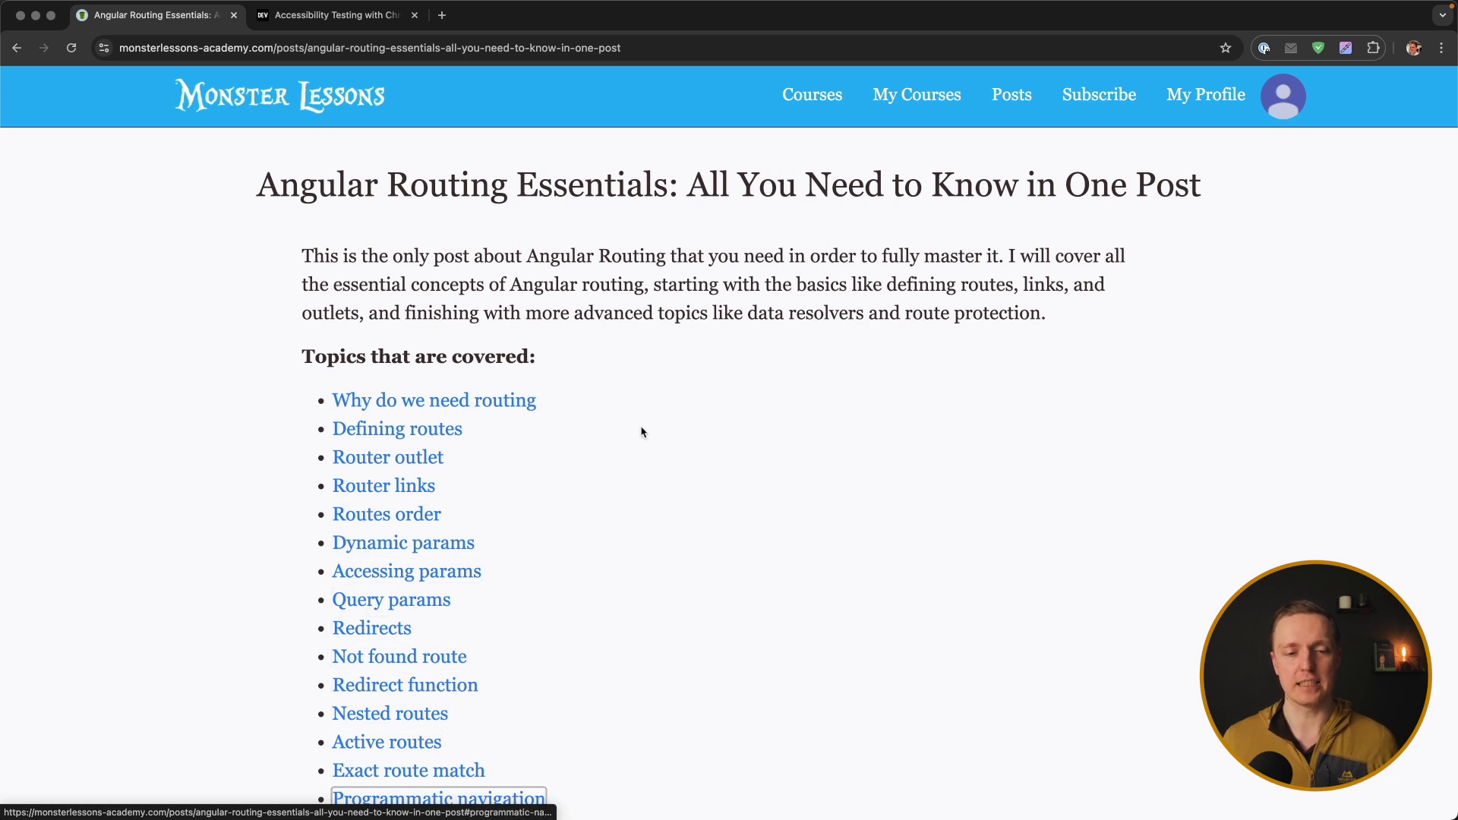
{"action": "key", "text": "Tab"}
{"action": "key", "text": "Tab"}
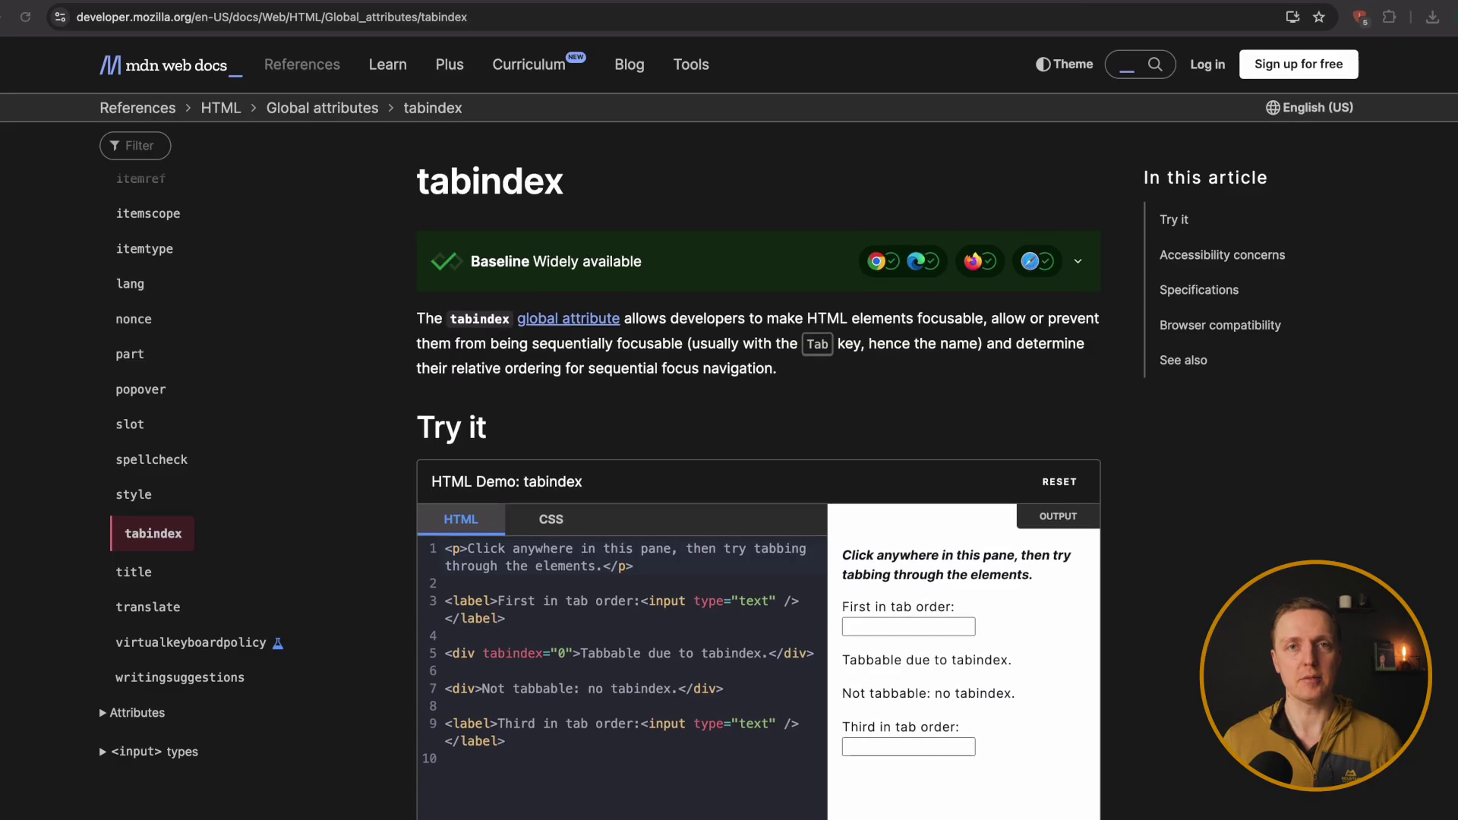
- Read the MDN tabindex article, covering the demo, the negative, zero and positive values, and the warning about recommended values
{"action": "scroll", "coordinate": [758, 456], "scroll_direction": "down", "scroll_amount": 2}
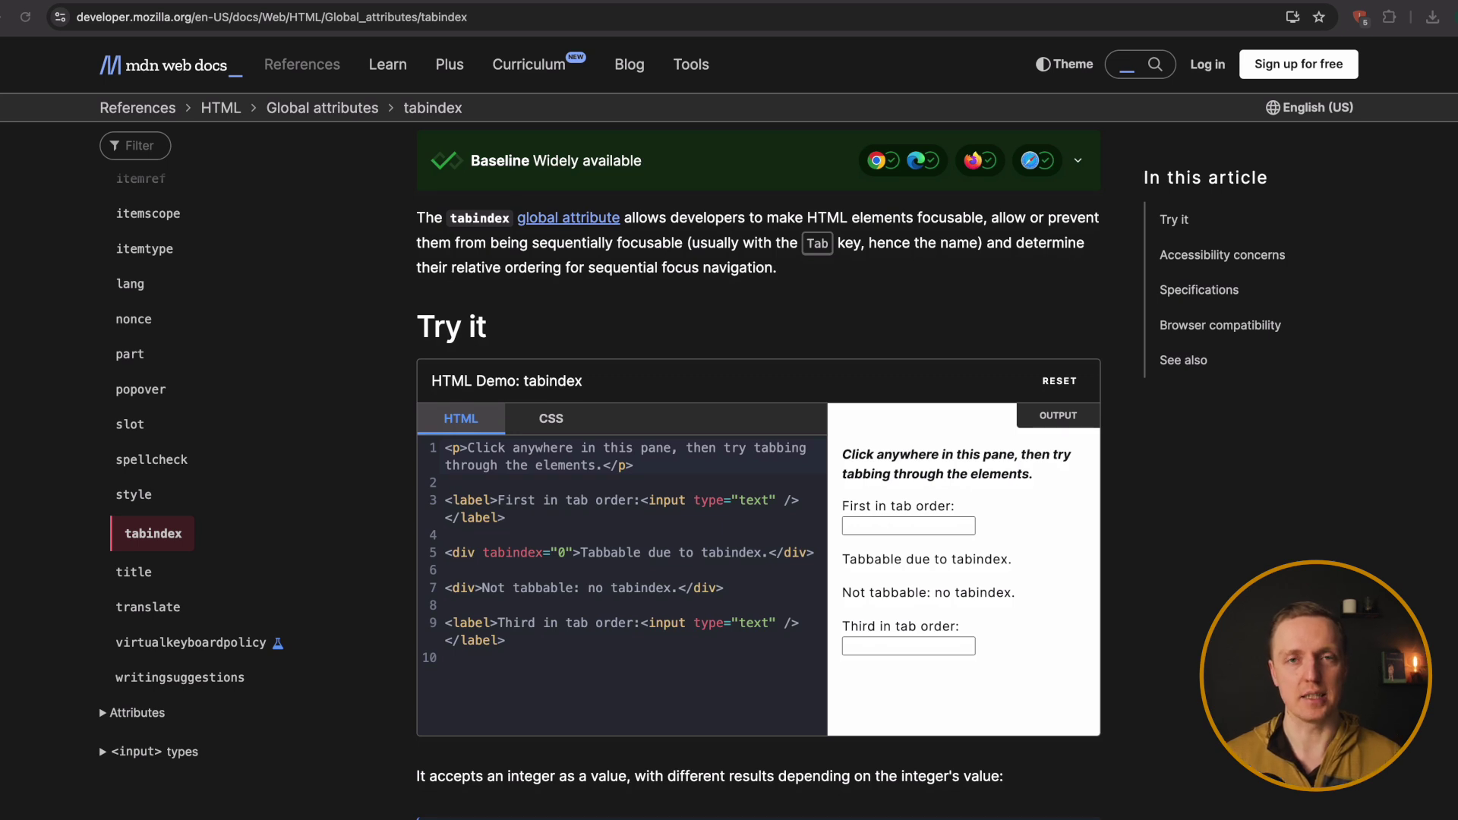
{"action": "scroll", "coordinate": [758, 467], "scroll_direction": "down", "scroll_amount": 4}
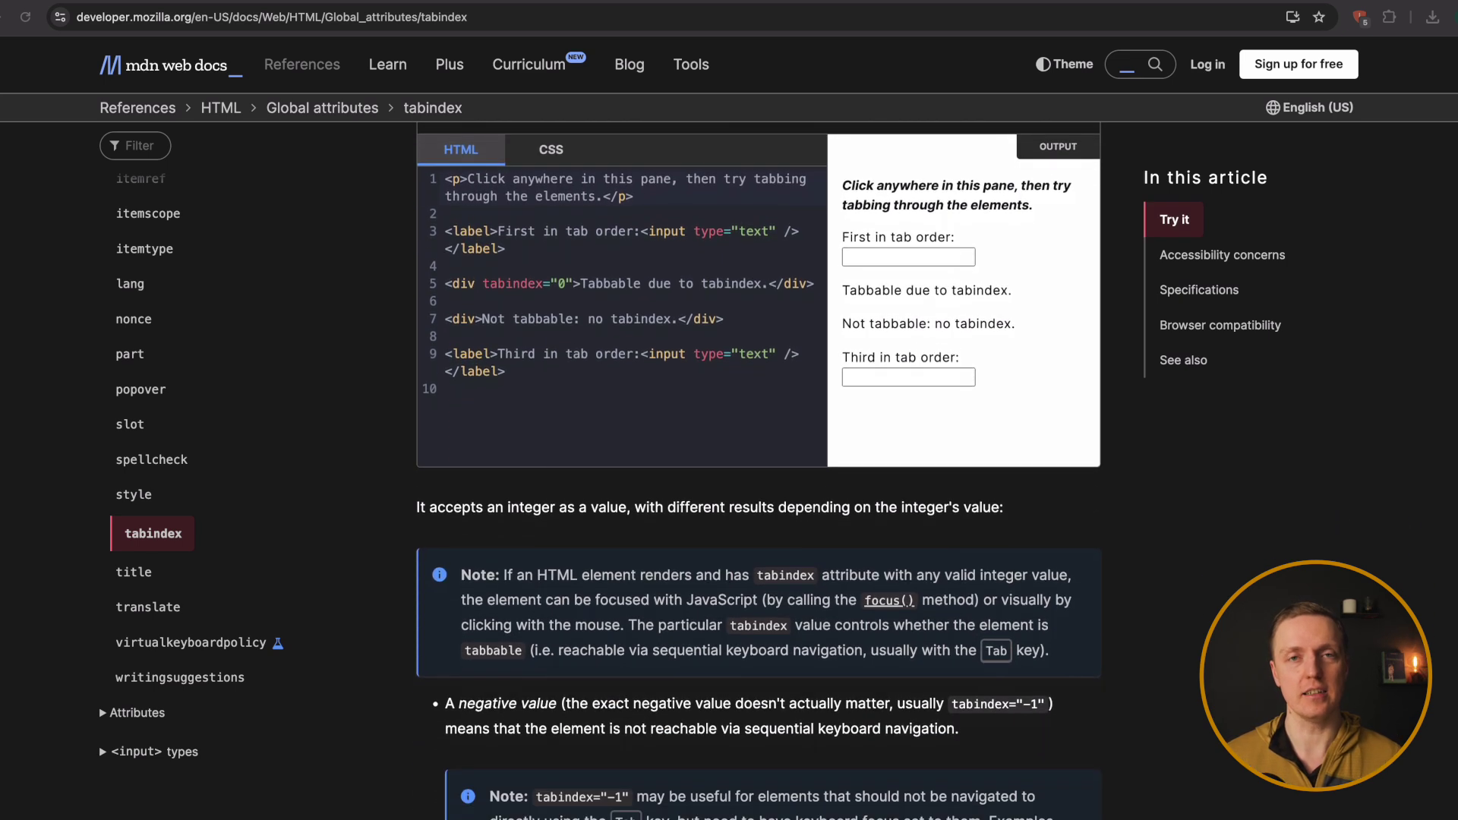
{"action": "scroll", "coordinate": [758, 471], "scroll_direction": "down", "scroll_amount": 2}
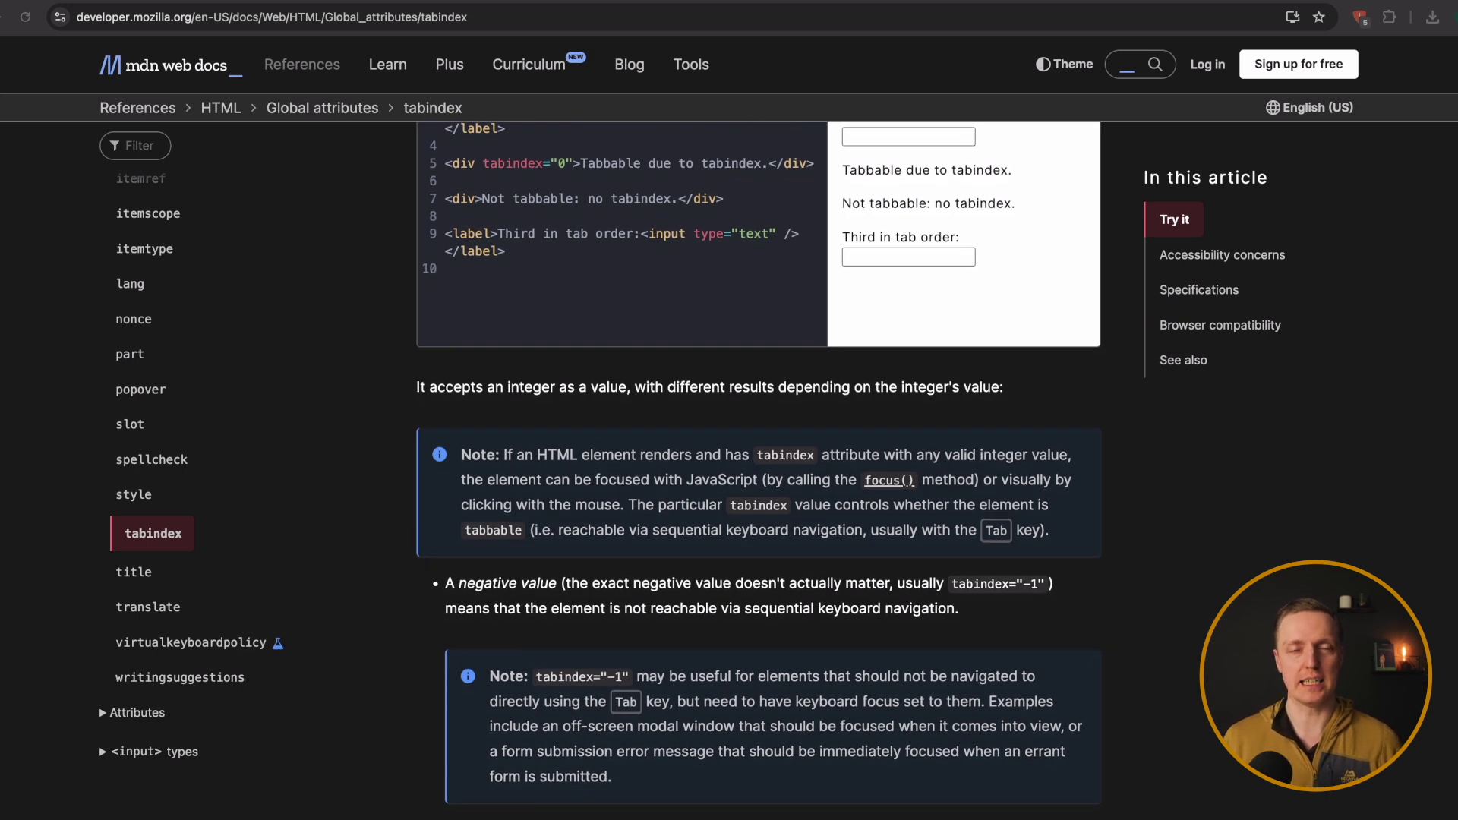
{"action": "scroll", "coordinate": [758, 471], "scroll_direction": "down", "scroll_amount": 1}
{"action": "scroll", "coordinate": [759, 470], "scroll_direction": "down", "scroll_amount": 3}
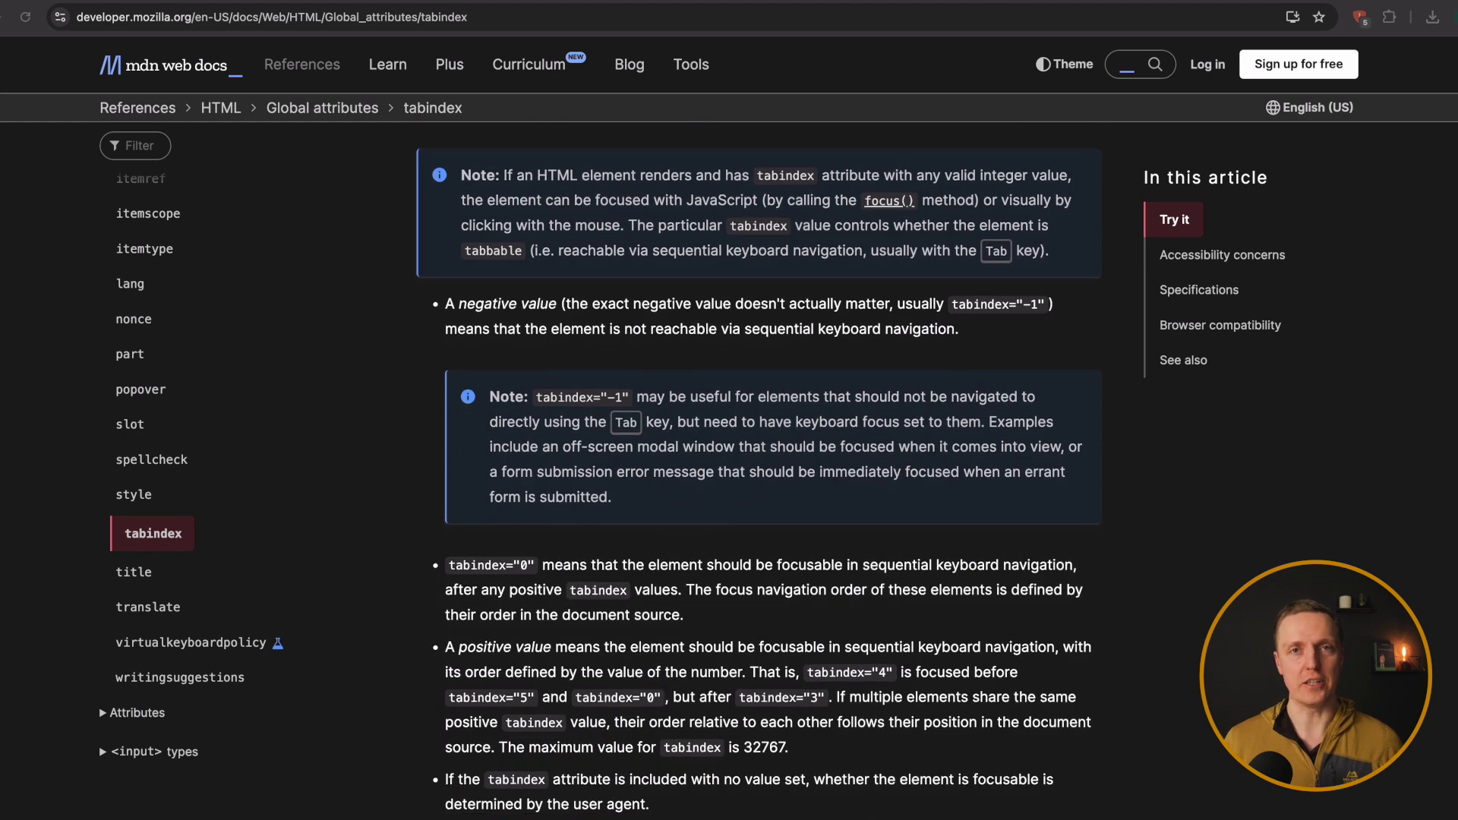
{"action": "scroll", "coordinate": [759, 471], "scroll_direction": "down", "scroll_amount": 1}
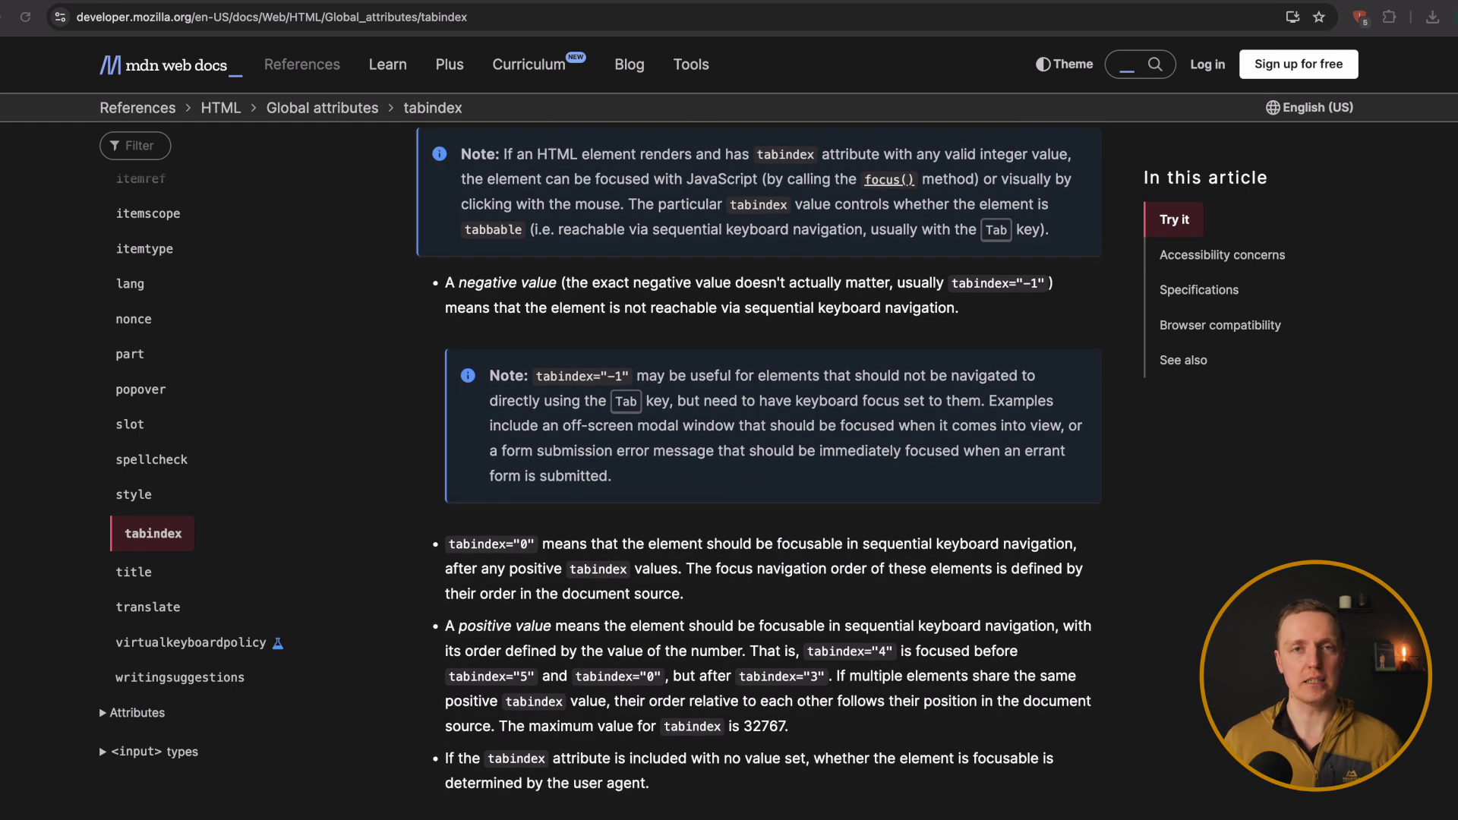
{"action": "scroll", "coordinate": [757, 471], "scroll_direction": "down", "scroll_amount": 3}
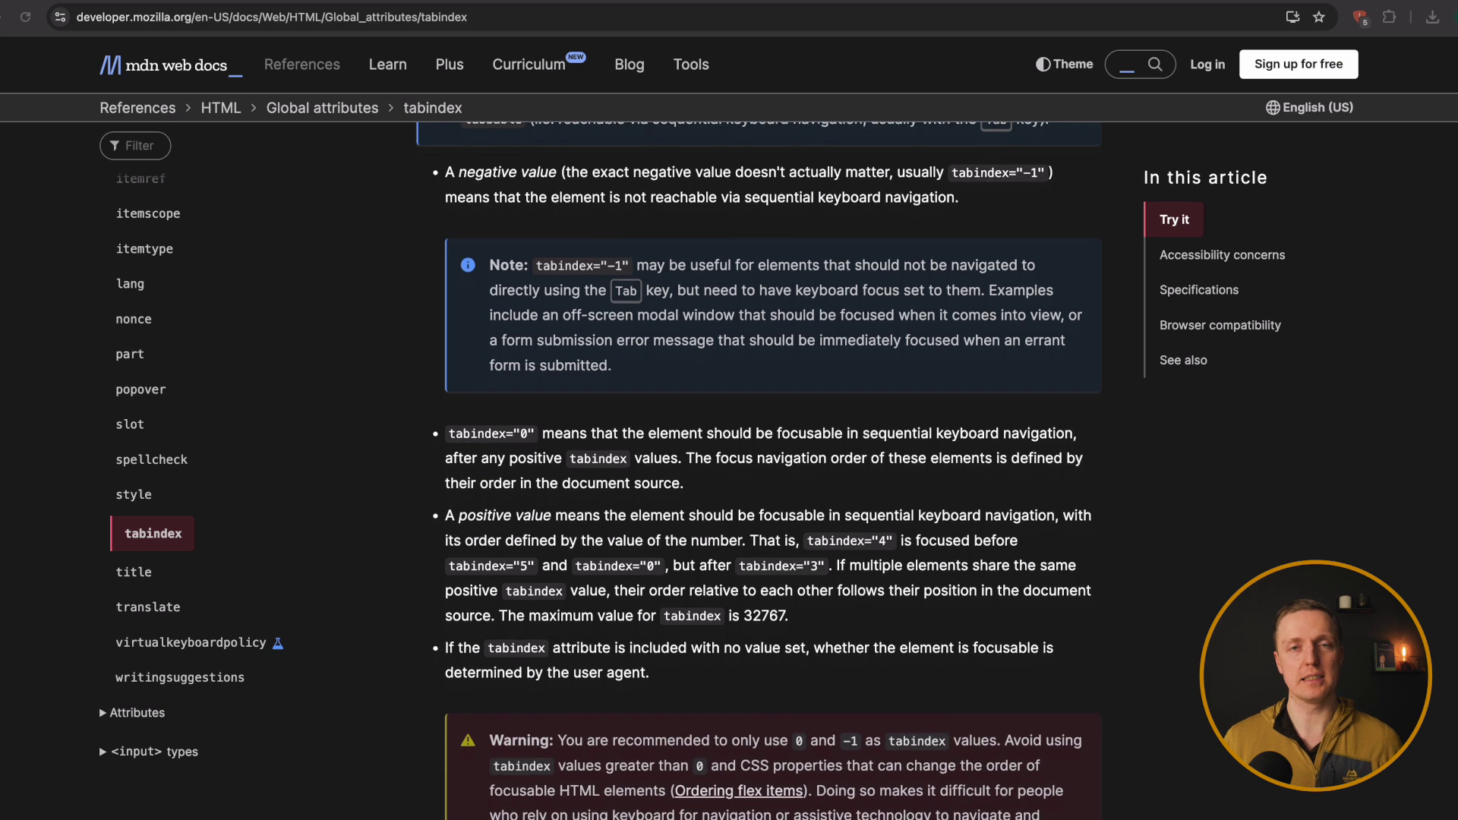
{"action": "scroll", "coordinate": [757, 470], "scroll_direction": "down", "scroll_amount": 1}
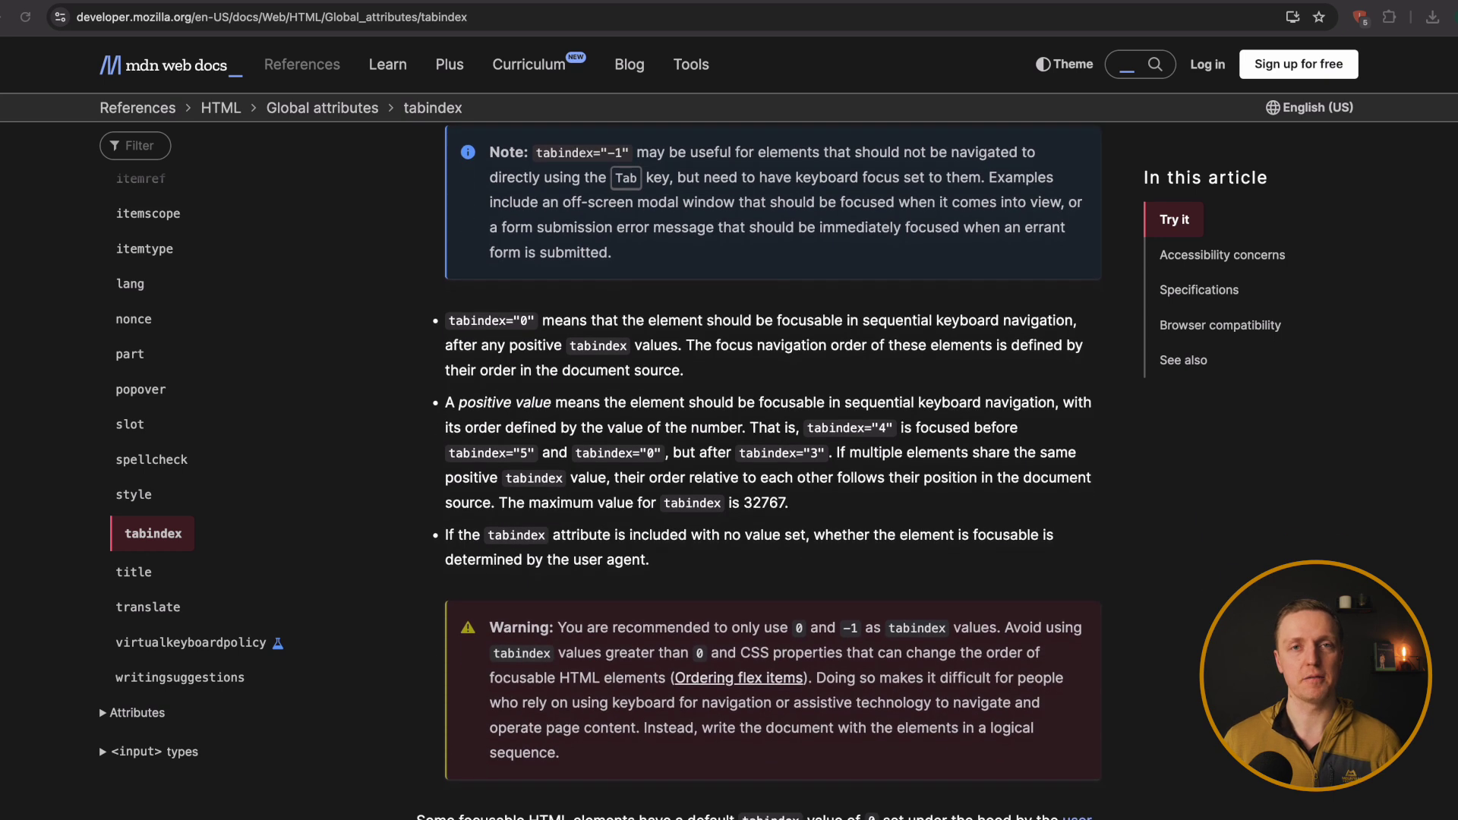
{"action": "scroll", "coordinate": [757, 471], "scroll_direction": "up", "scroll_amount": 1}
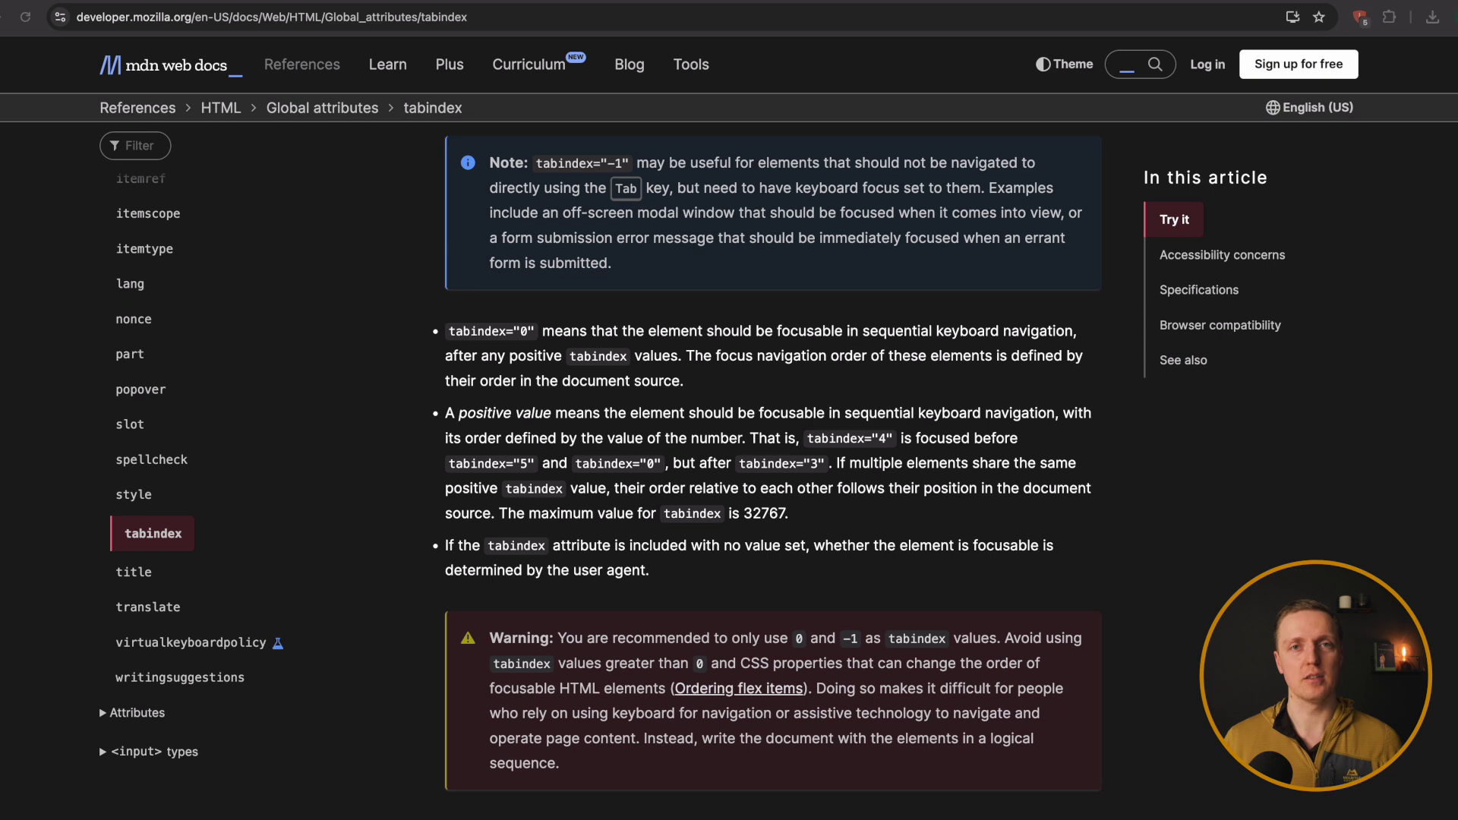
{"action": "scroll", "coordinate": [756, 470], "scroll_direction": "down", "scroll_amount": 3}
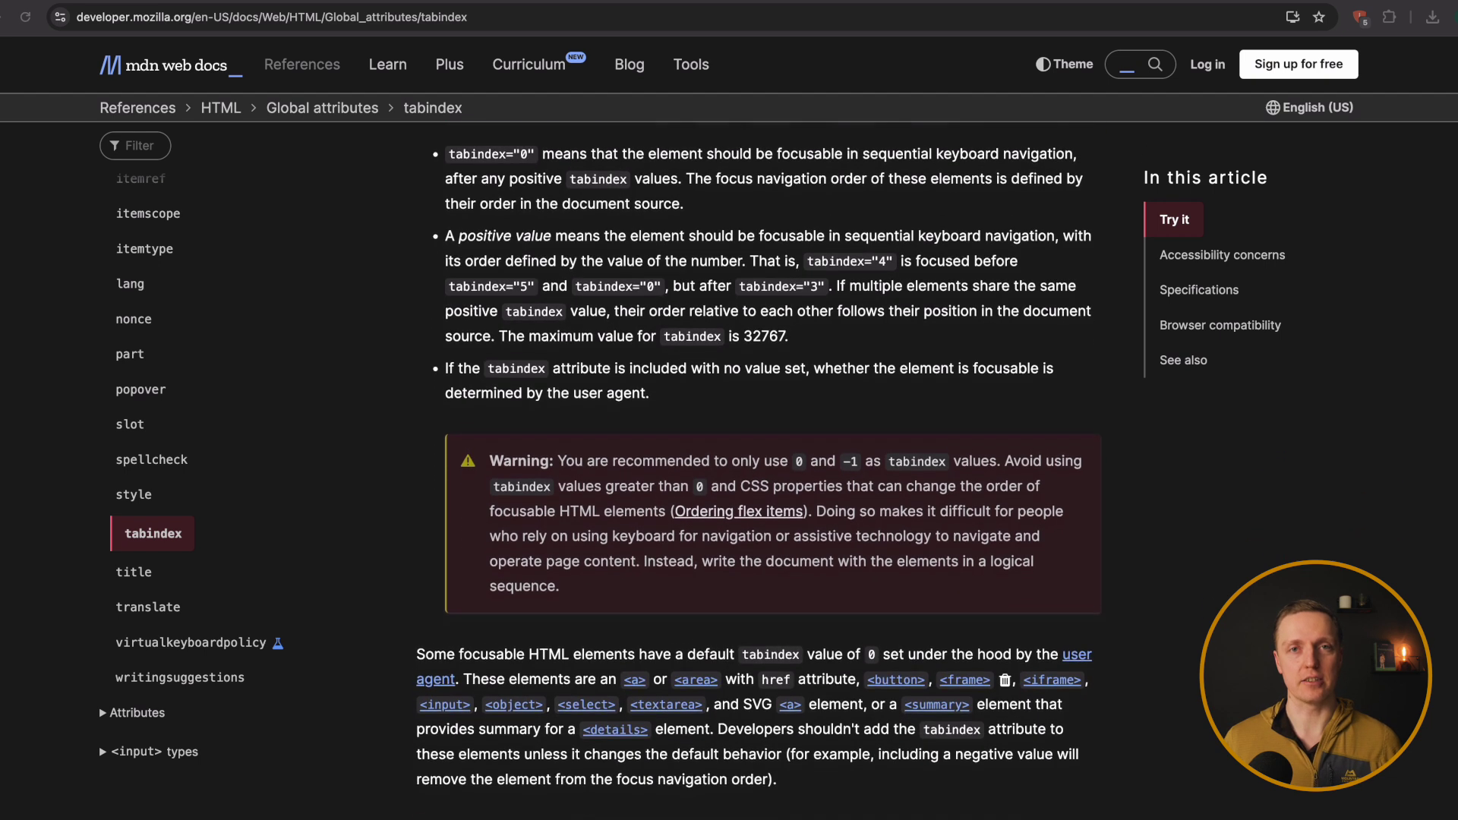
{"action": "scroll", "coordinate": [757, 471], "scroll_direction": "down", "scroll_amount": 1}
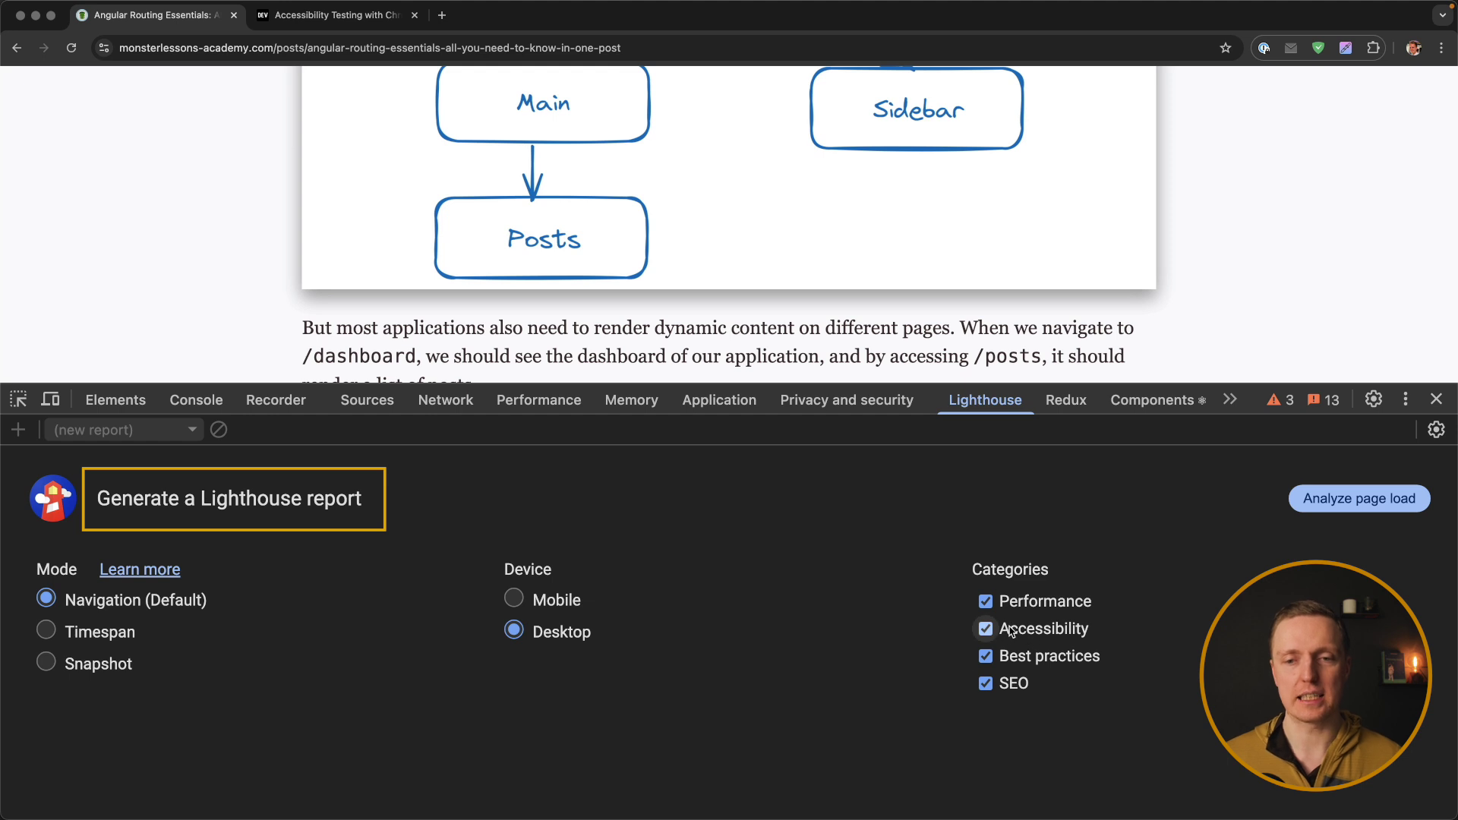
- Generate a Lighthouse report for the desktop page with only the Accessibility category enabled, and review its names and labels section
{"action": "left_click", "coordinate": [985, 601]}
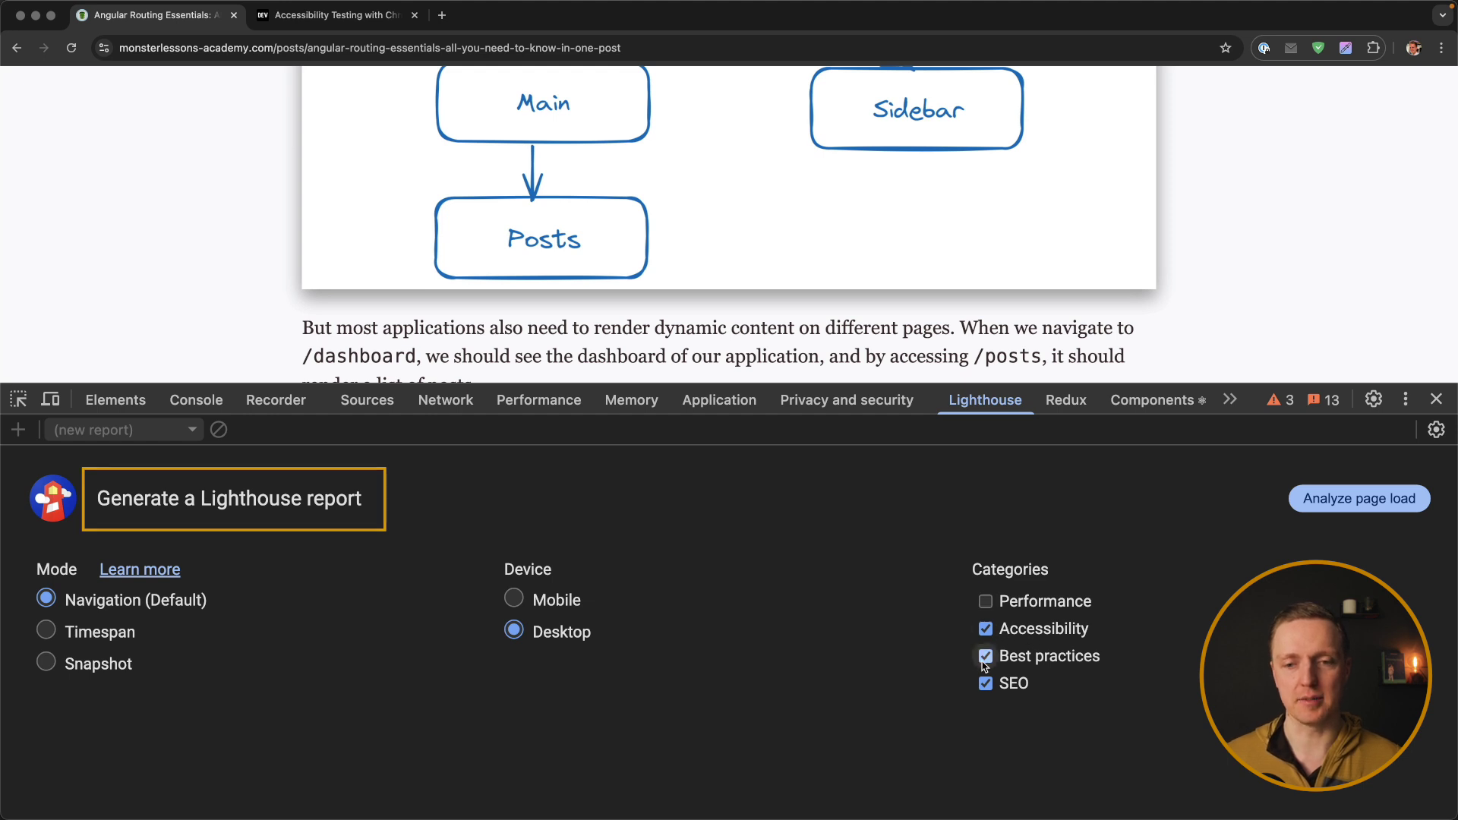
{"action": "left_click", "coordinate": [986, 656]}
{"action": "left_click", "coordinate": [985, 684]}
{"action": "left_click", "coordinate": [1356, 510]}
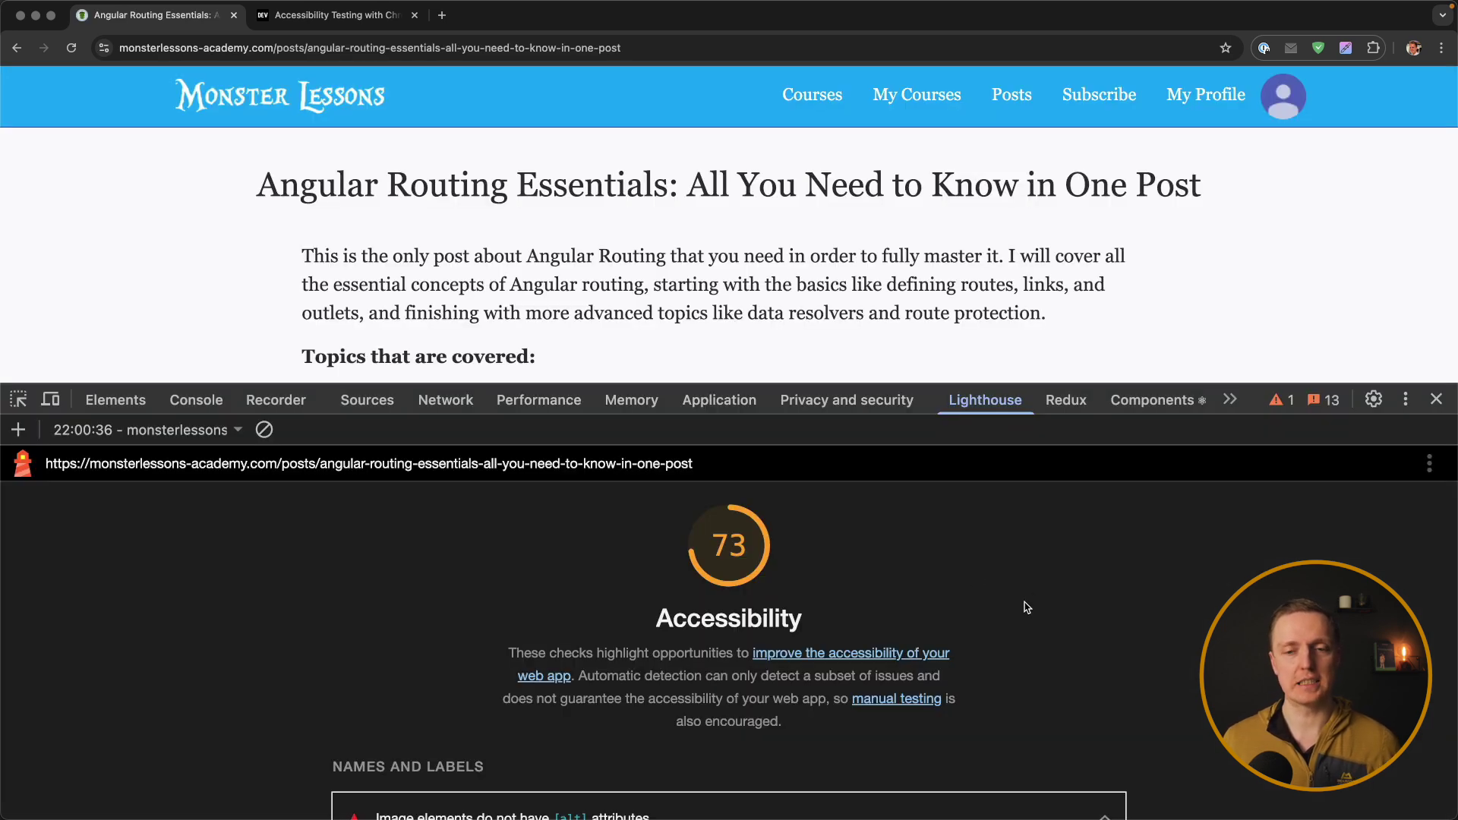
{"action": "scroll", "coordinate": [1041, 608], "scroll_direction": "down", "scroll_amount": 3}
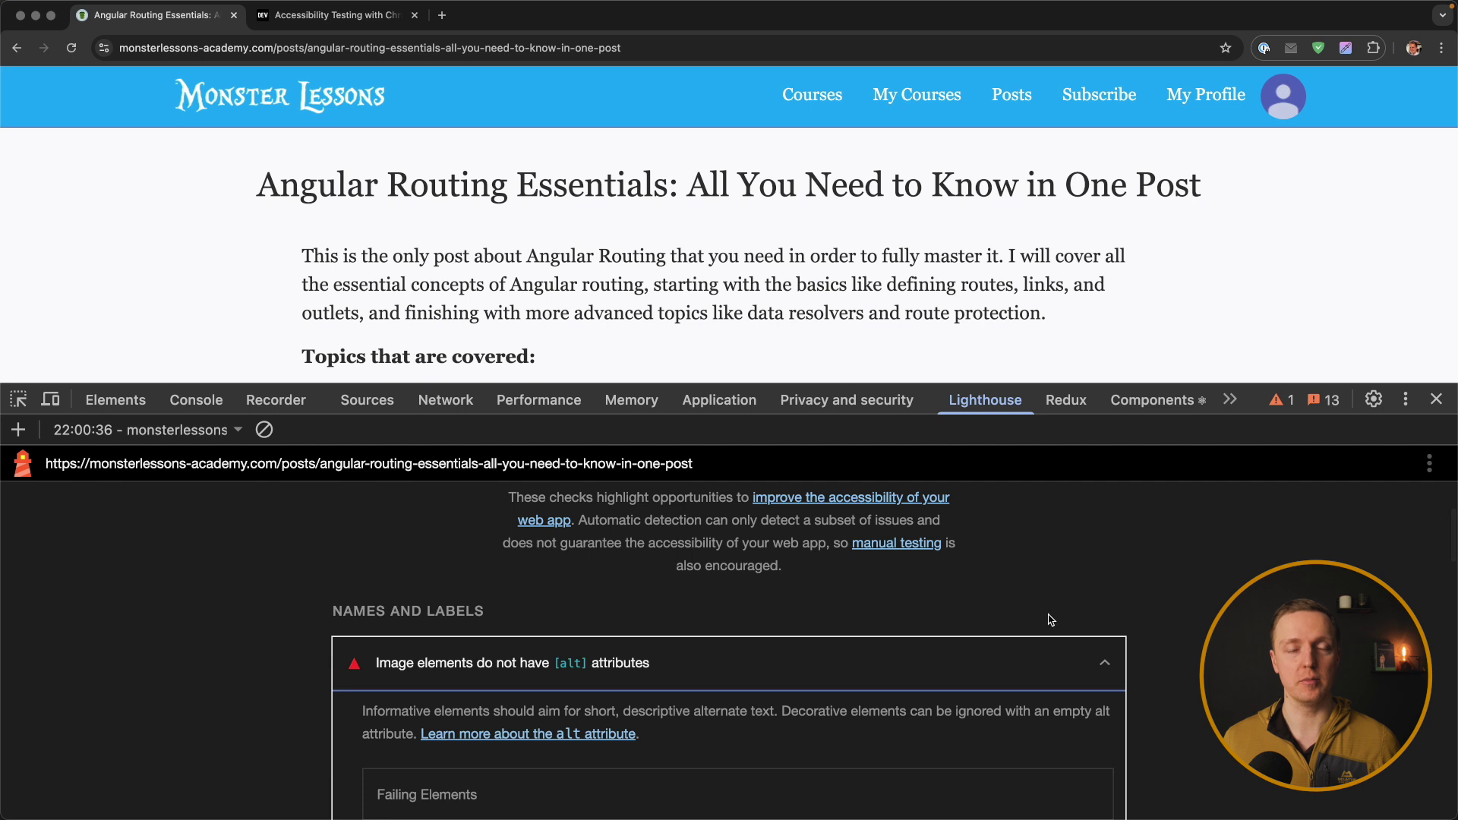
{"action": "scroll", "coordinate": [1106, 551], "scroll_direction": "down", "scroll_amount": 2}
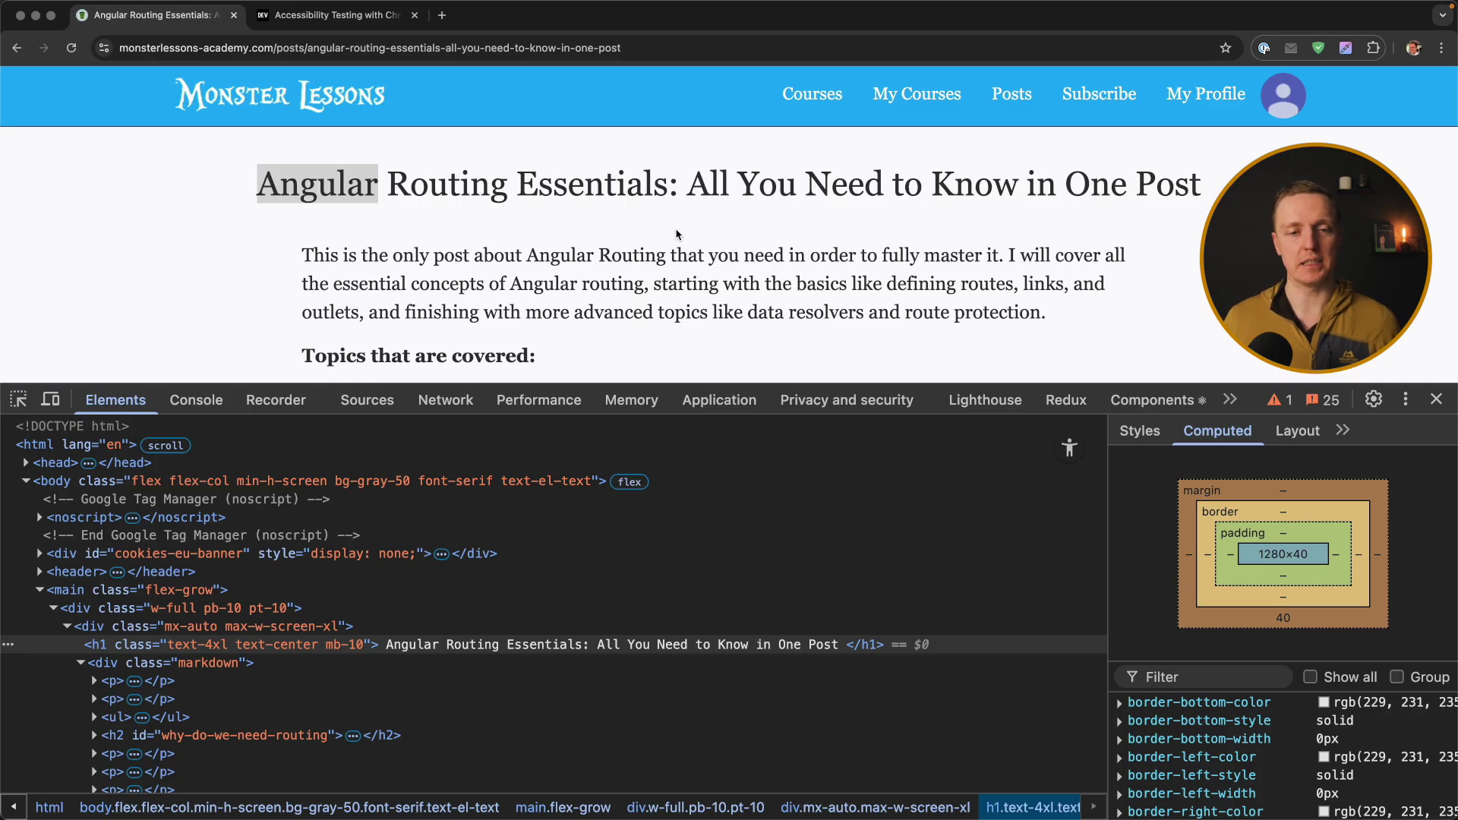
- Examine the h1 heading's accessibility details, including its ARIA attributes and computed properties
{"action": "left_click", "coordinate": [1342, 430]}
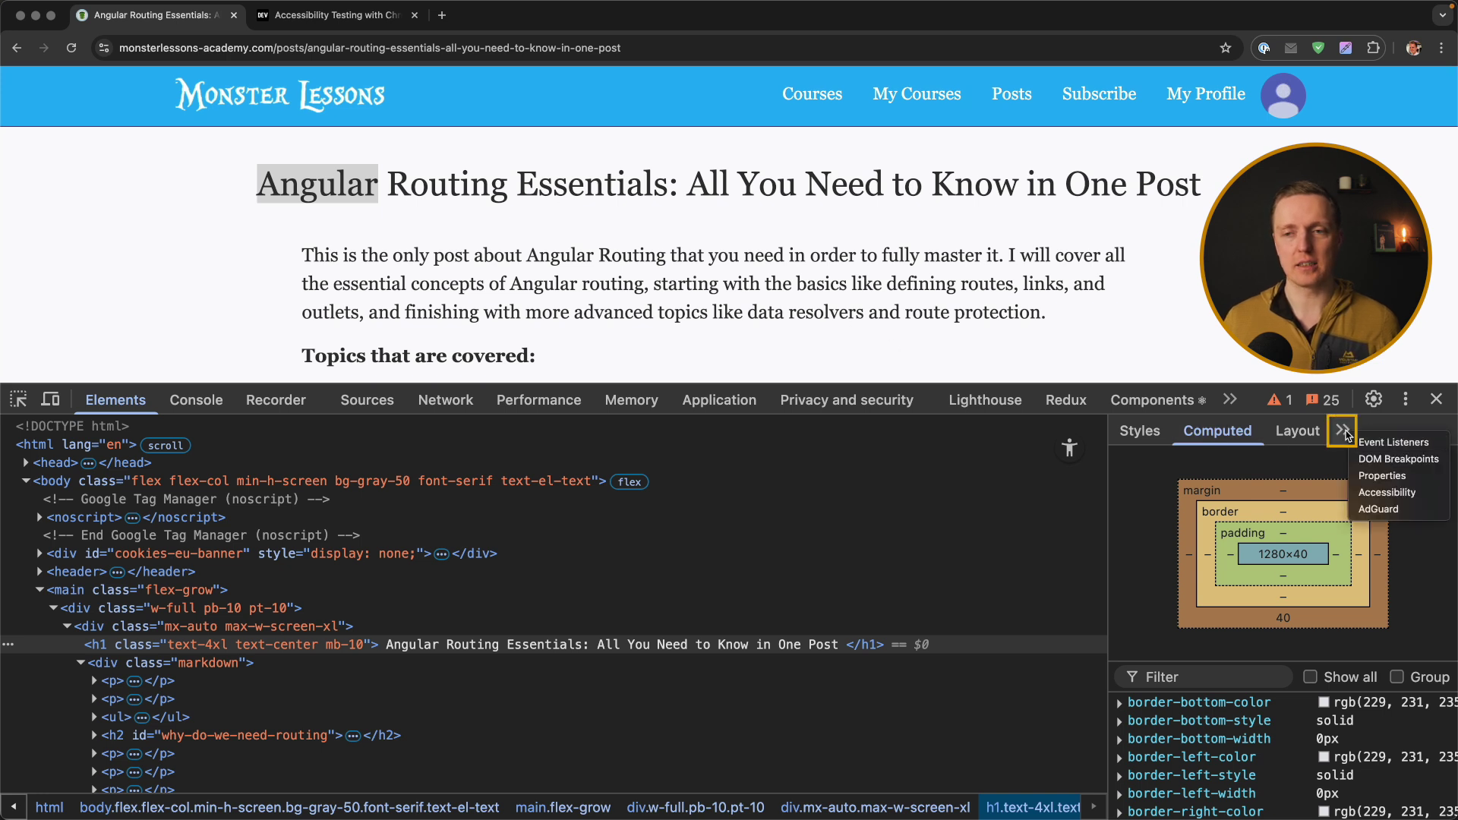
{"action": "left_click", "coordinate": [1398, 493]}
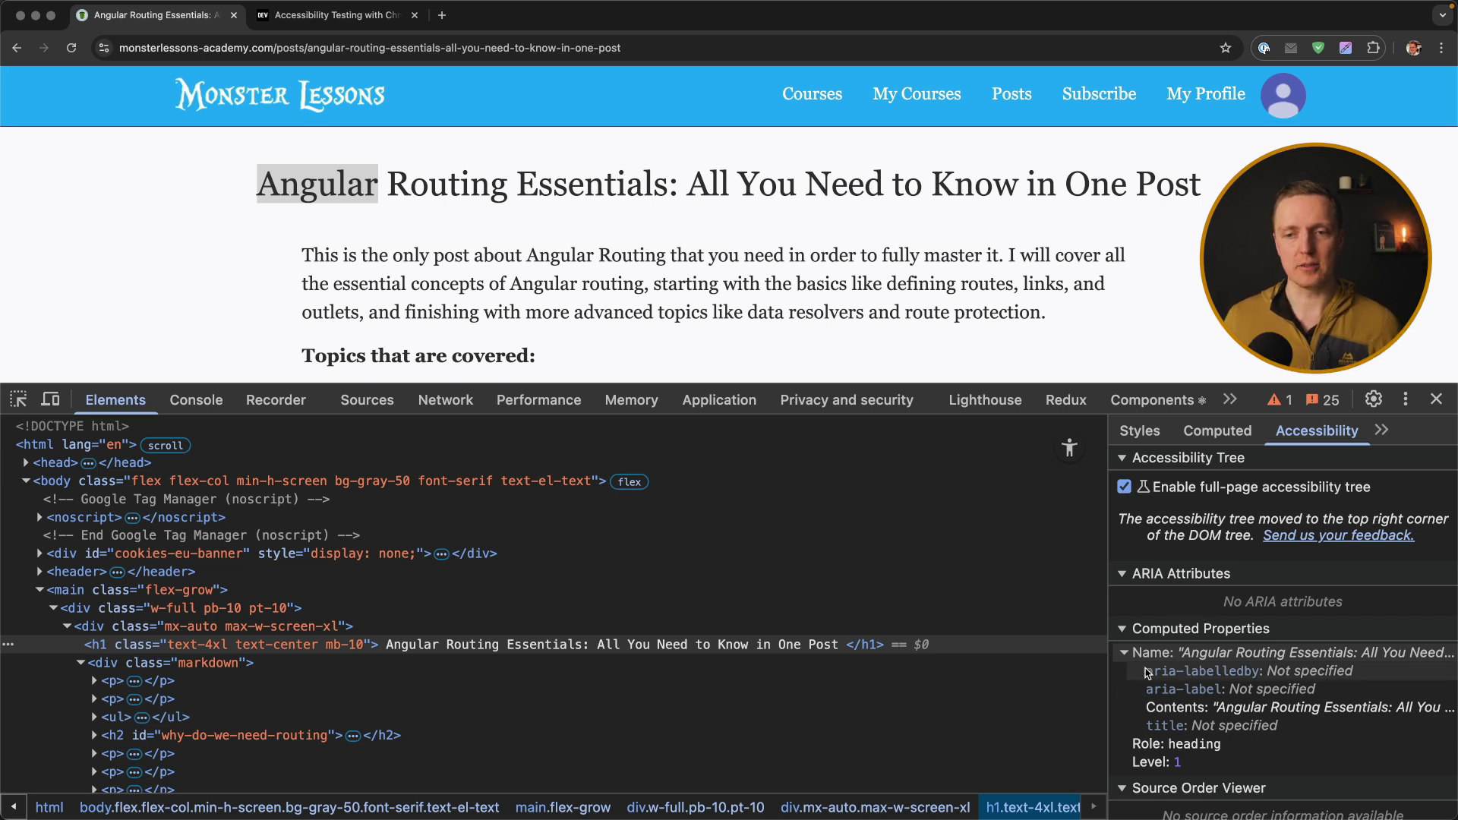
{"action": "left_click", "coordinate": [1122, 574]}
{"action": "left_click", "coordinate": [1122, 574]}
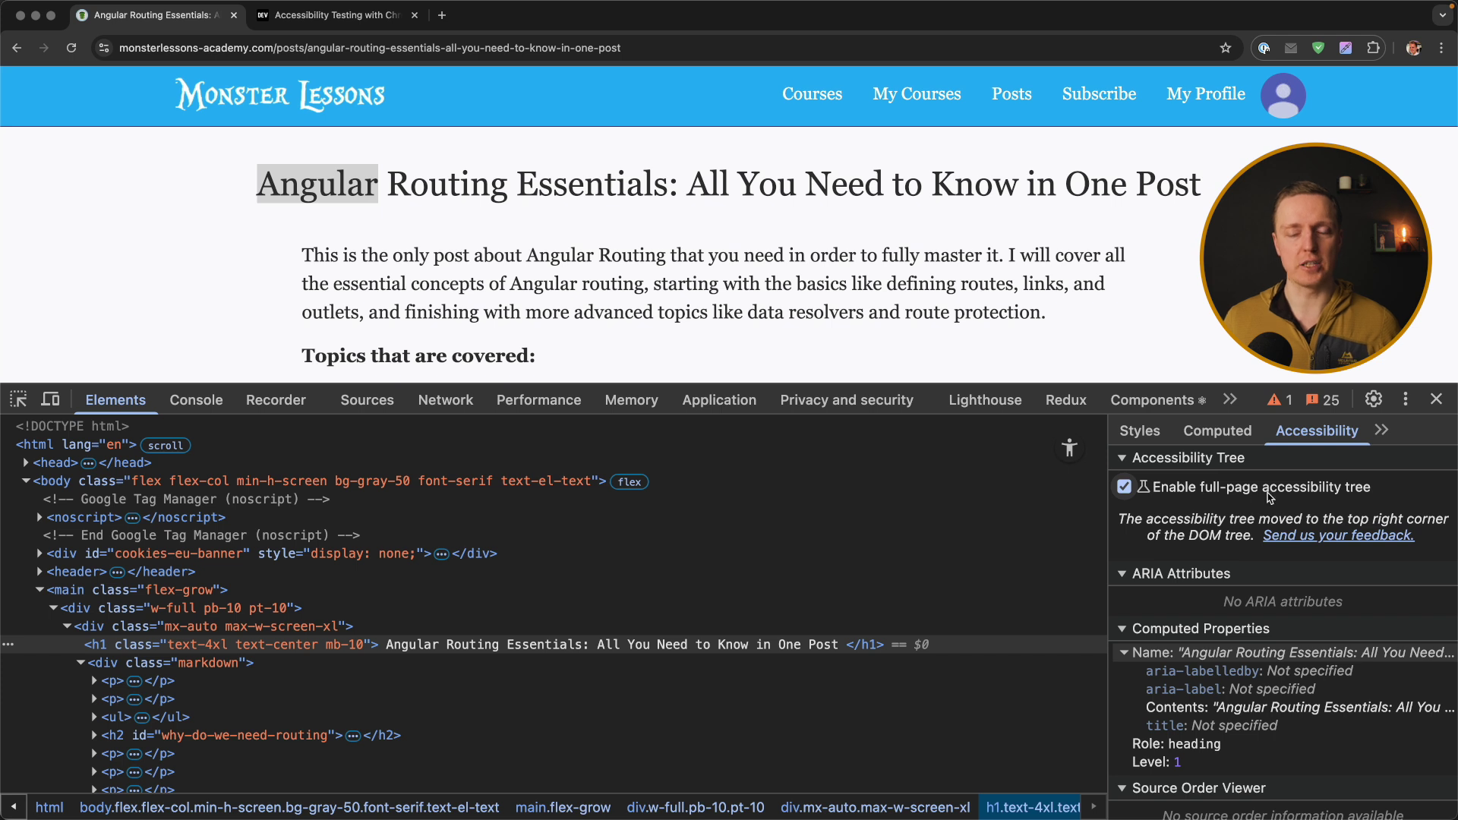
- Switch the DOM tree to the full-page accessibility tree and expand the first paragraph node below the main heading
{"action": "left_click", "coordinate": [1068, 455]}
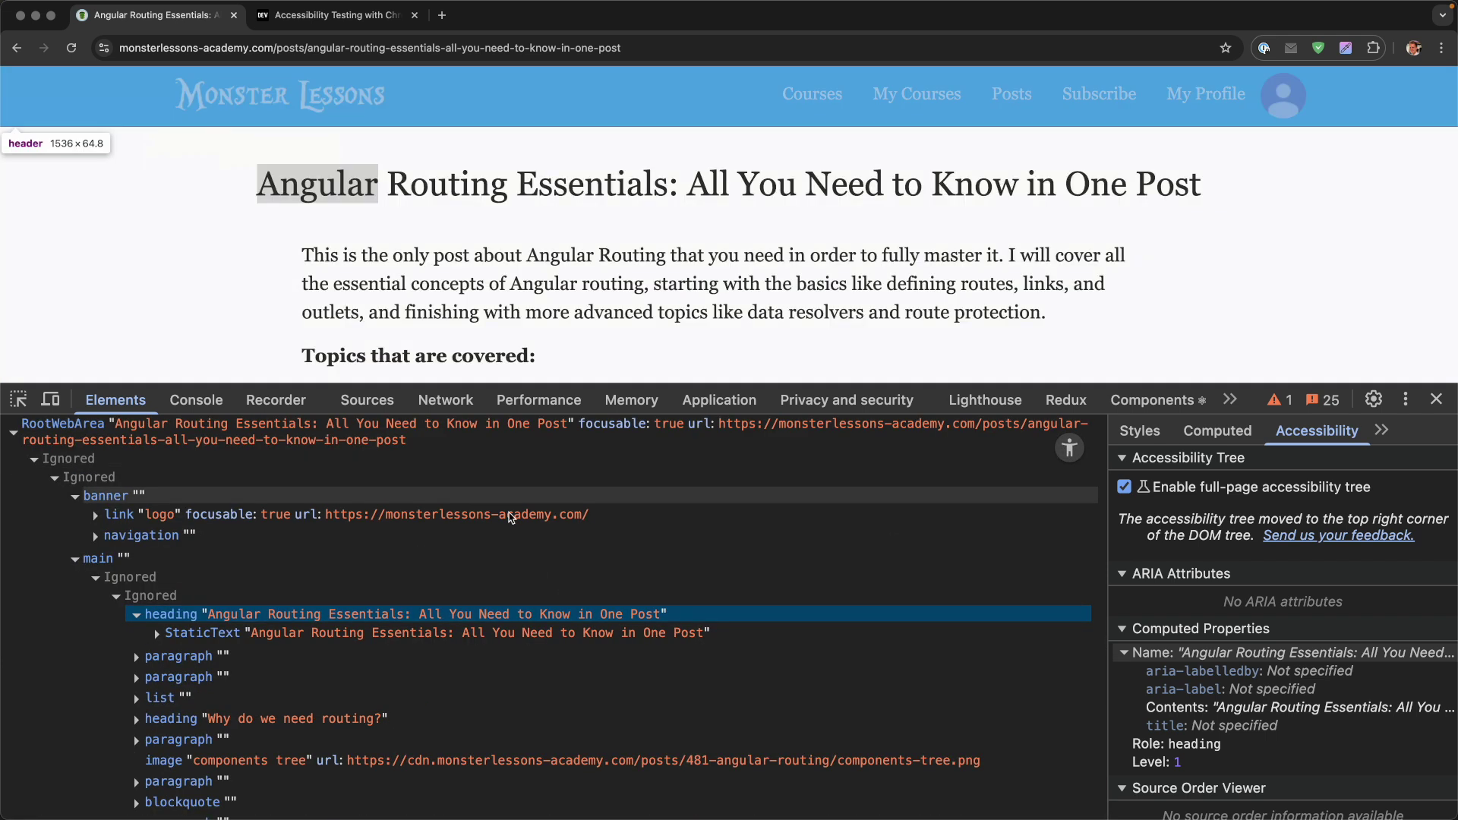
{"action": "scroll", "coordinate": [607, 535], "scroll_direction": "down", "scroll_amount": 3}
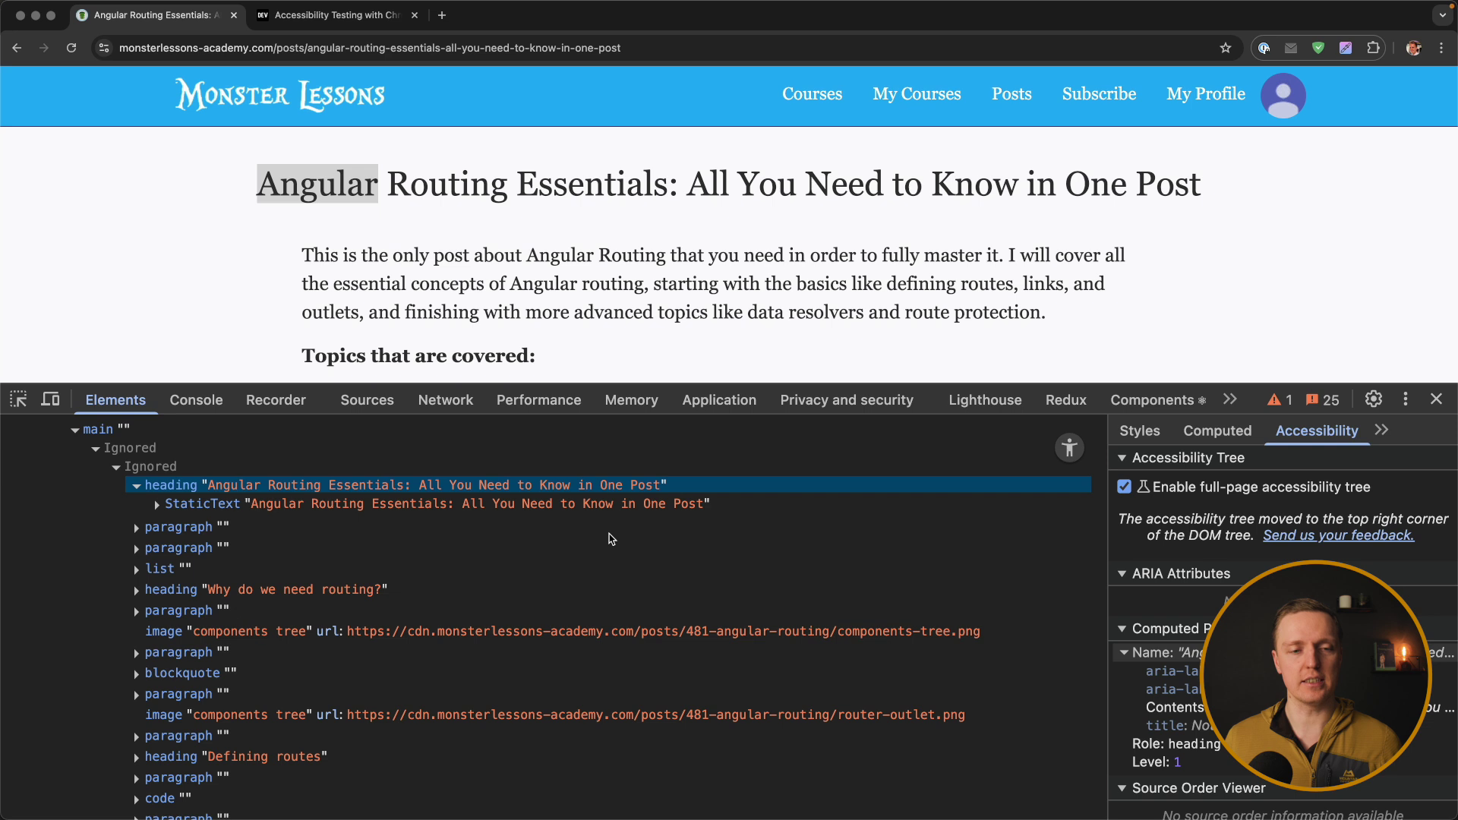
{"action": "scroll", "coordinate": [108, 505], "scroll_direction": "up", "scroll_amount": 2}
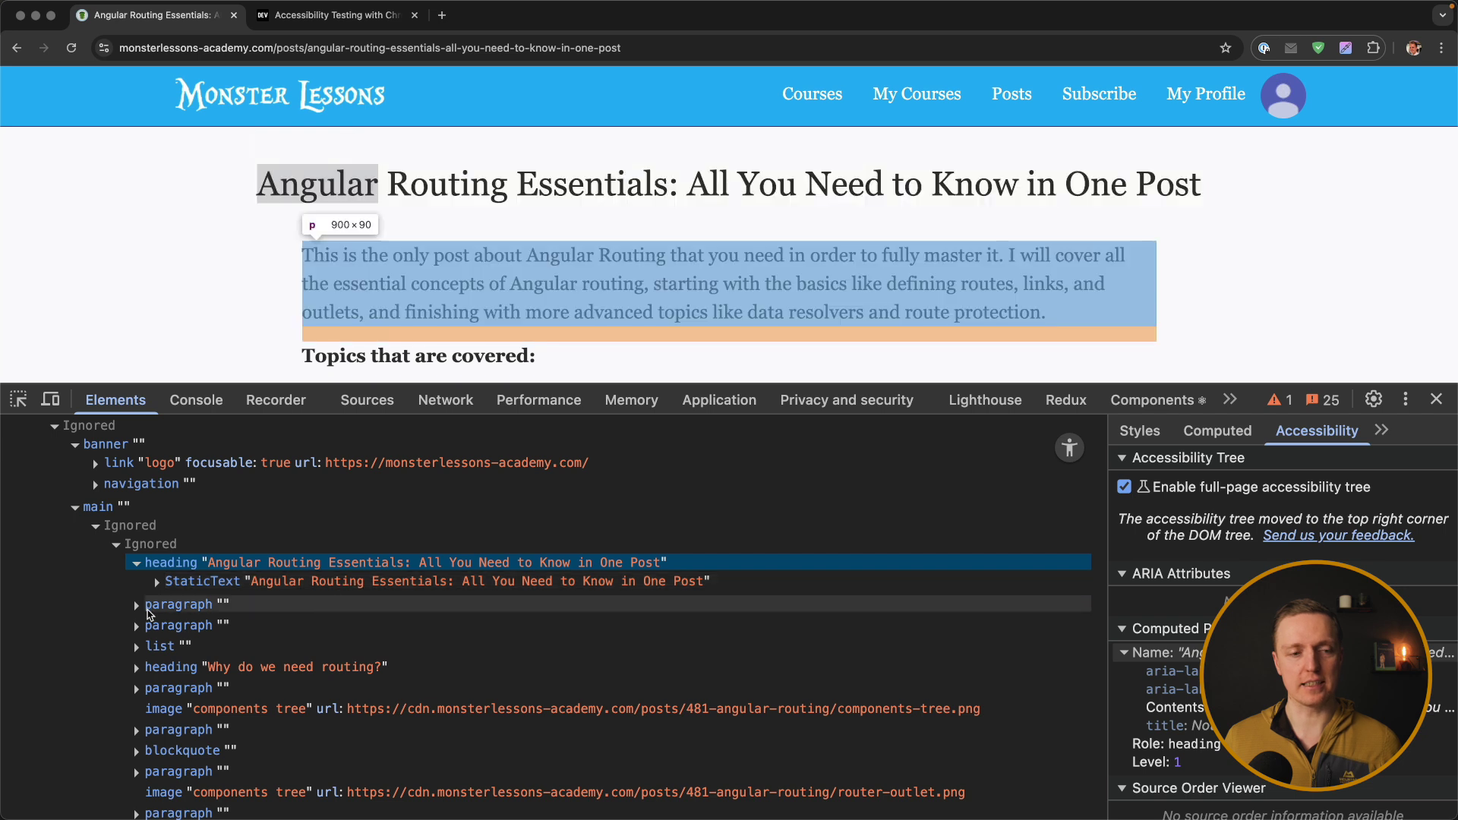
{"action": "scroll", "coordinate": [186, 638], "scroll_direction": "down", "scroll_amount": 2}
{"action": "left_click", "coordinate": [214, 502]}
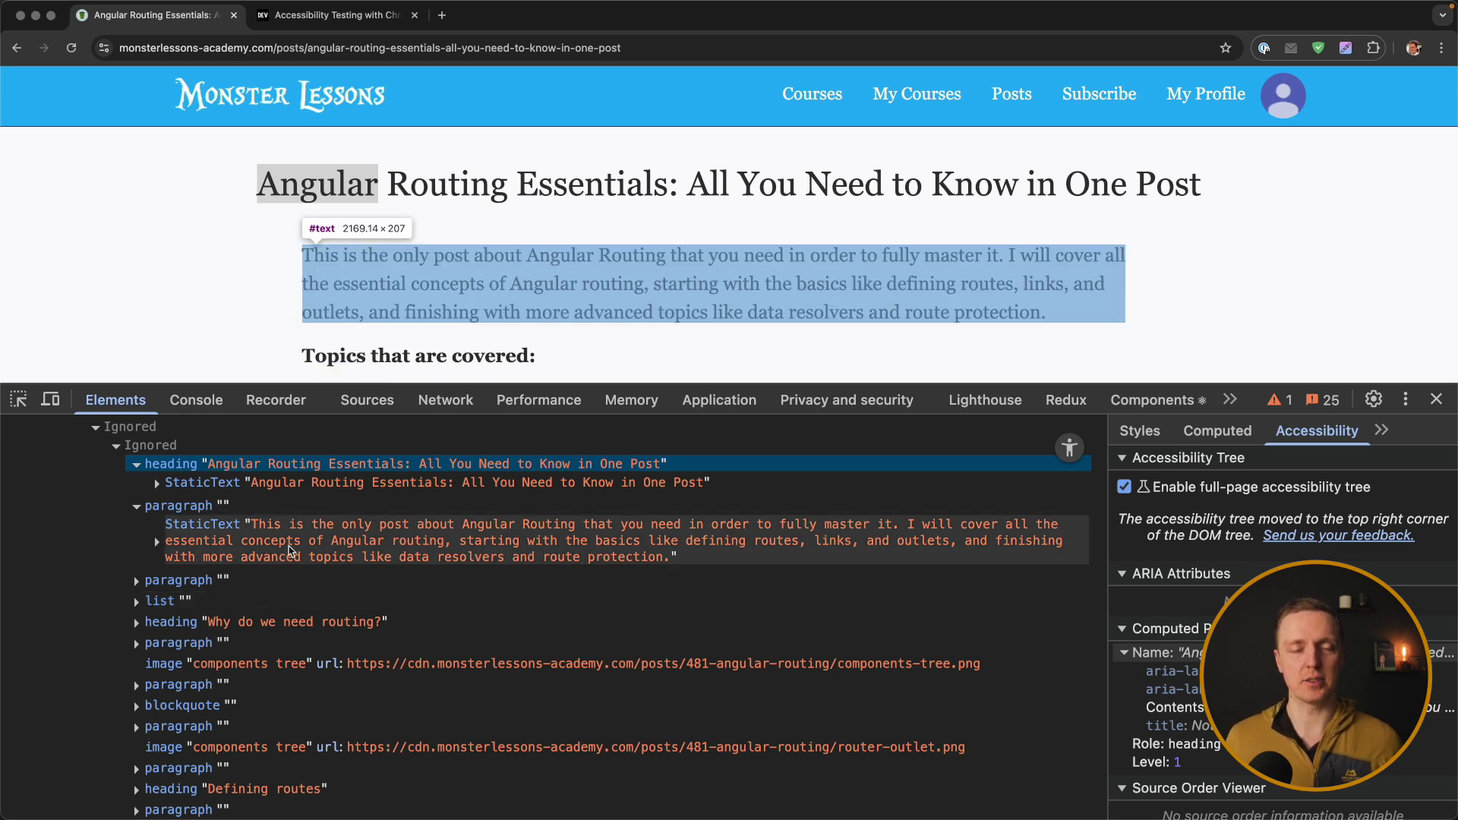
{"action": "scroll", "coordinate": [267, 600], "scroll_direction": "down", "scroll_amount": 3}
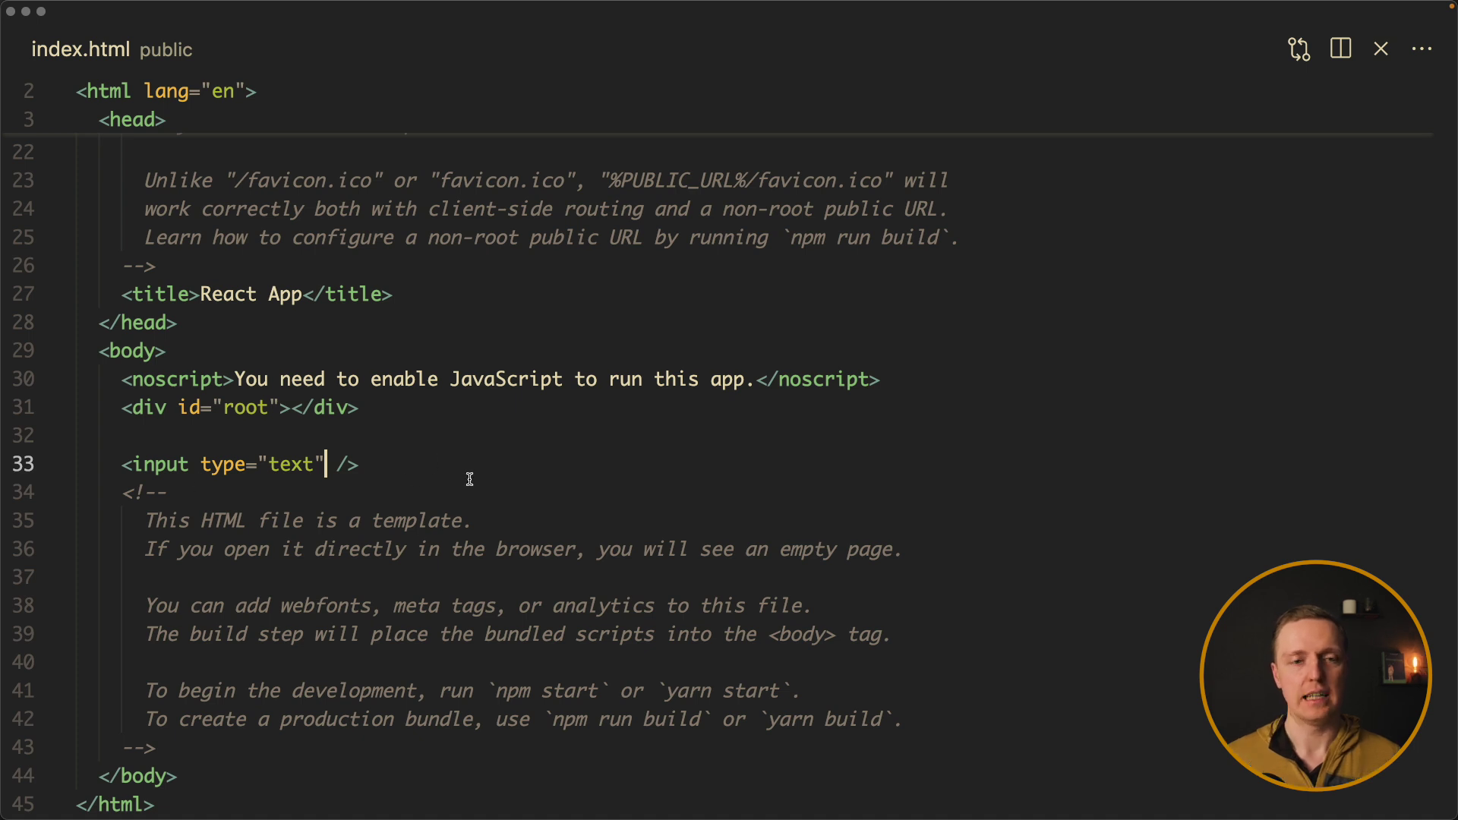
- In index.html in Visual Studio Code, add a placeholder attribute with the value "Enter email" to the text input element
{"action": "left_click", "coordinate": [386, 470]}
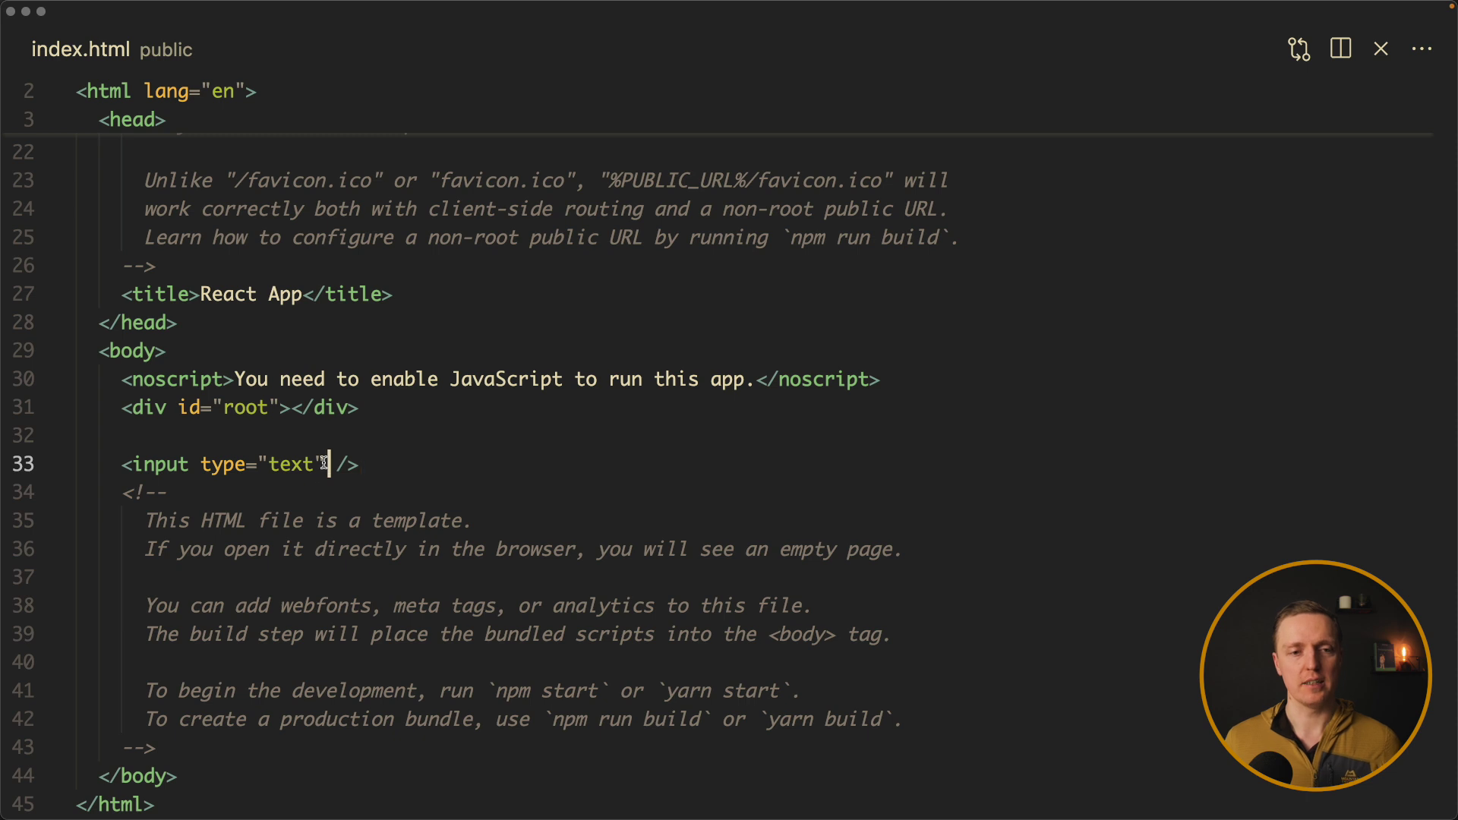
{"action": "type", "text": "pla"}
{"action": "key", "text": "Return"}
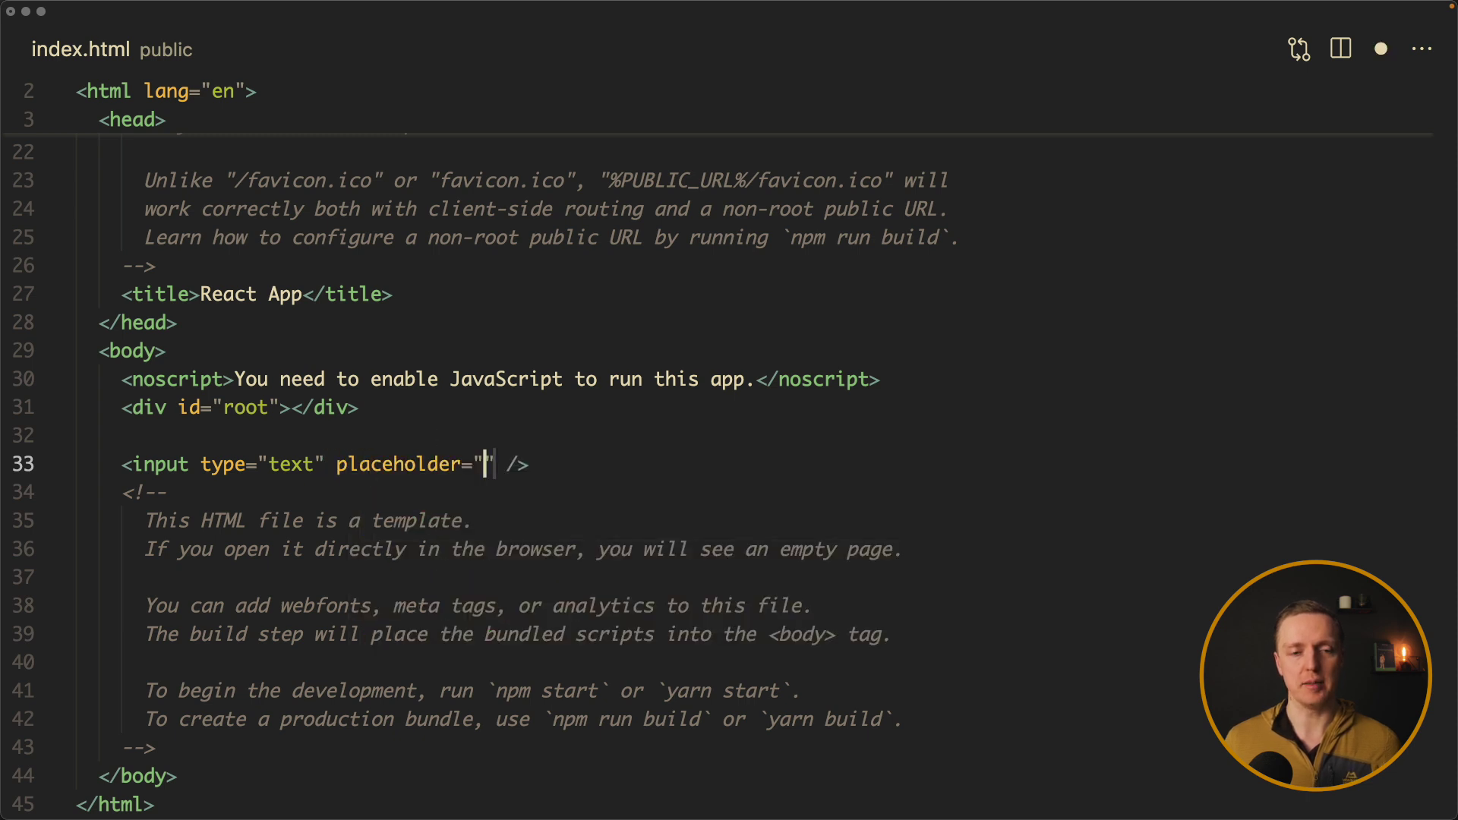
{"action": "type", "text": "Enter email"}
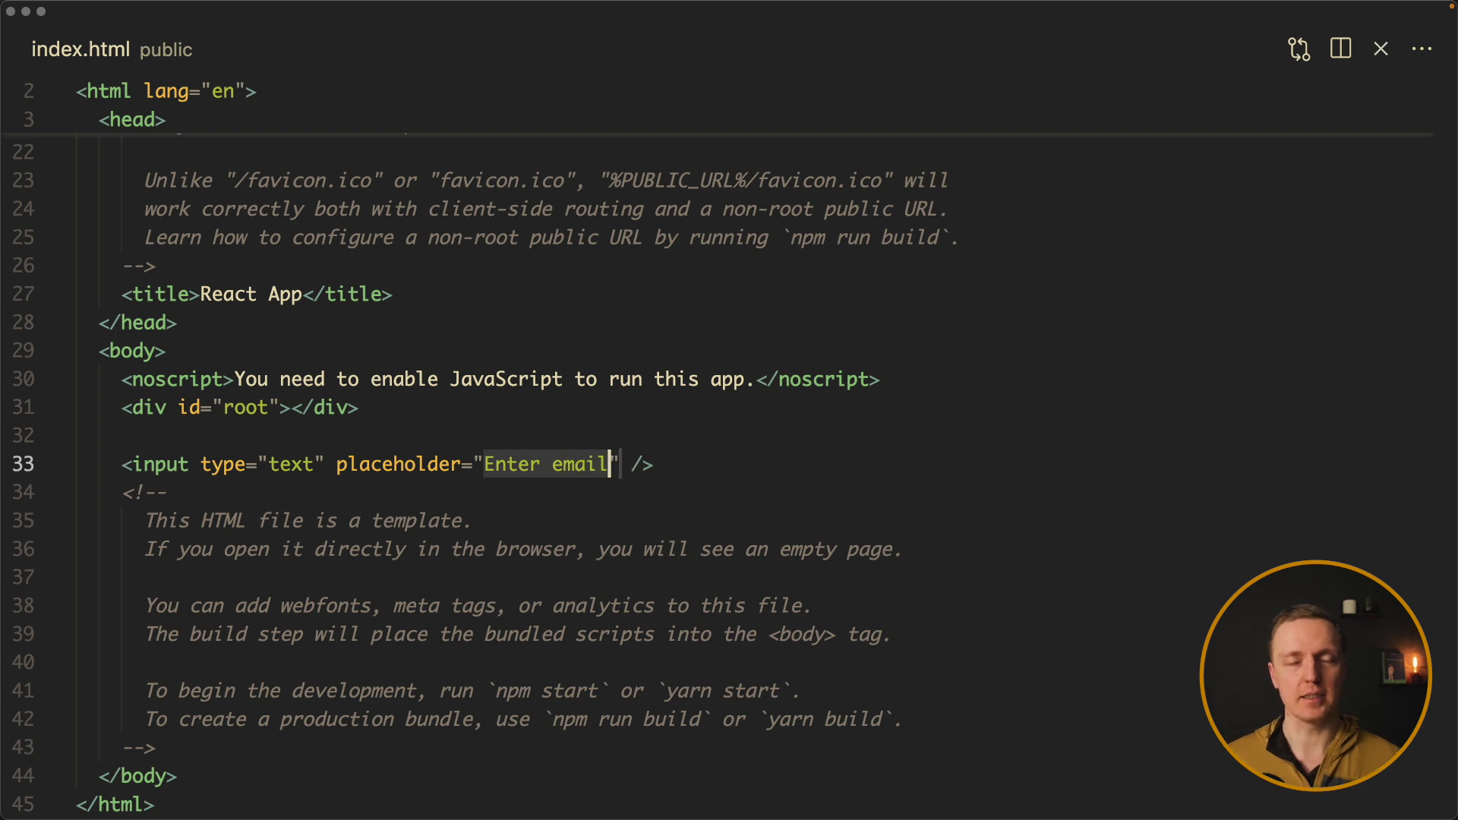
- Replace the placeholder attribute on the text input element with an area-label attribute set to email
{"action": "left_click", "coordinate": [334, 463], "text": "shift"}
{"action": "key", "text": "BackSpace"}
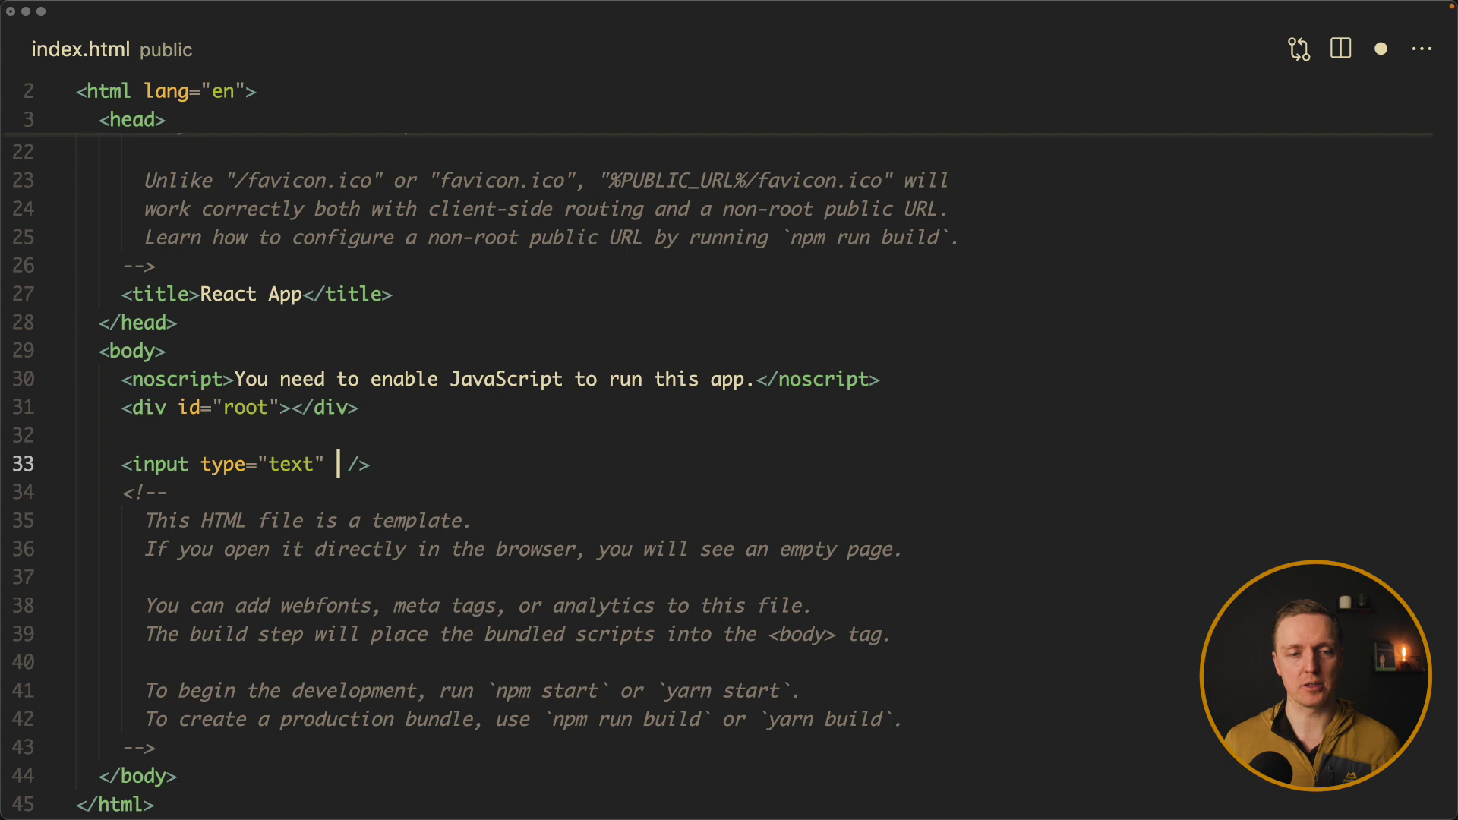
{"action": "type", "text": "area-label=email"}
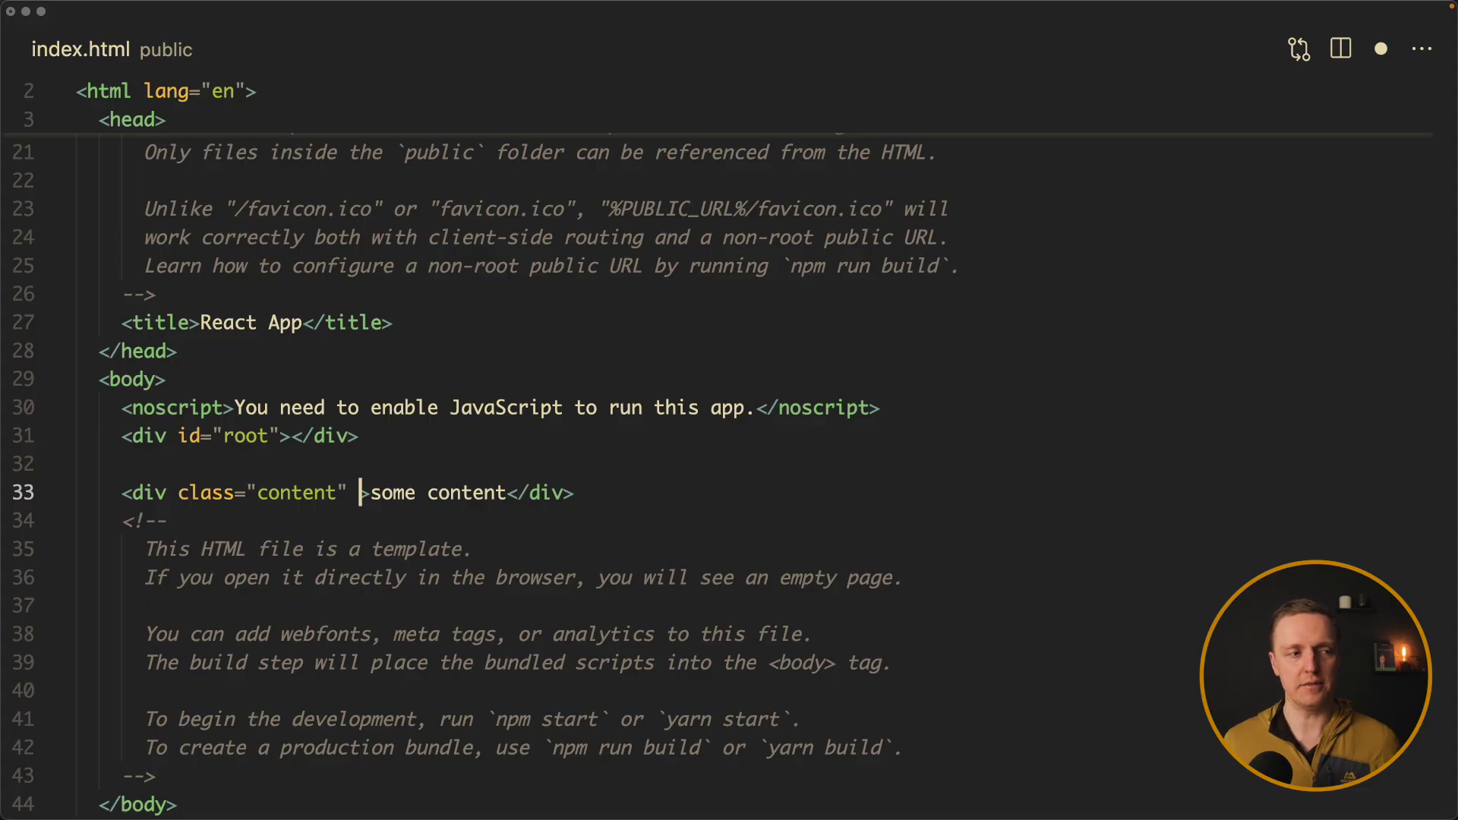
- Add the attribute area-live="polite" to the div with class "content" and save index.html
{"action": "type", "text": "are"}
{"action": "type", "text": "a-live"}
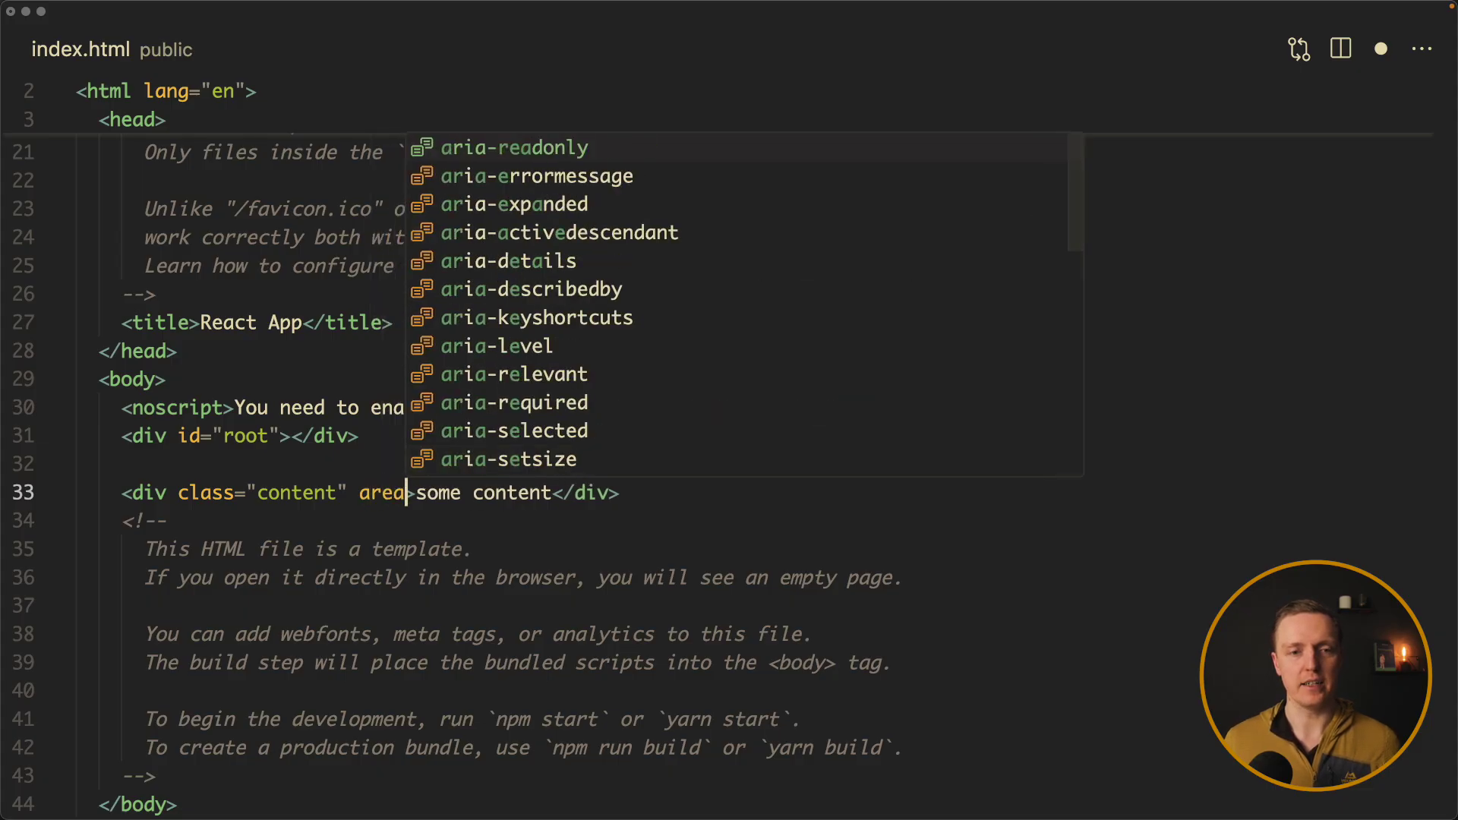
{"action": "type", "text": "=\""}
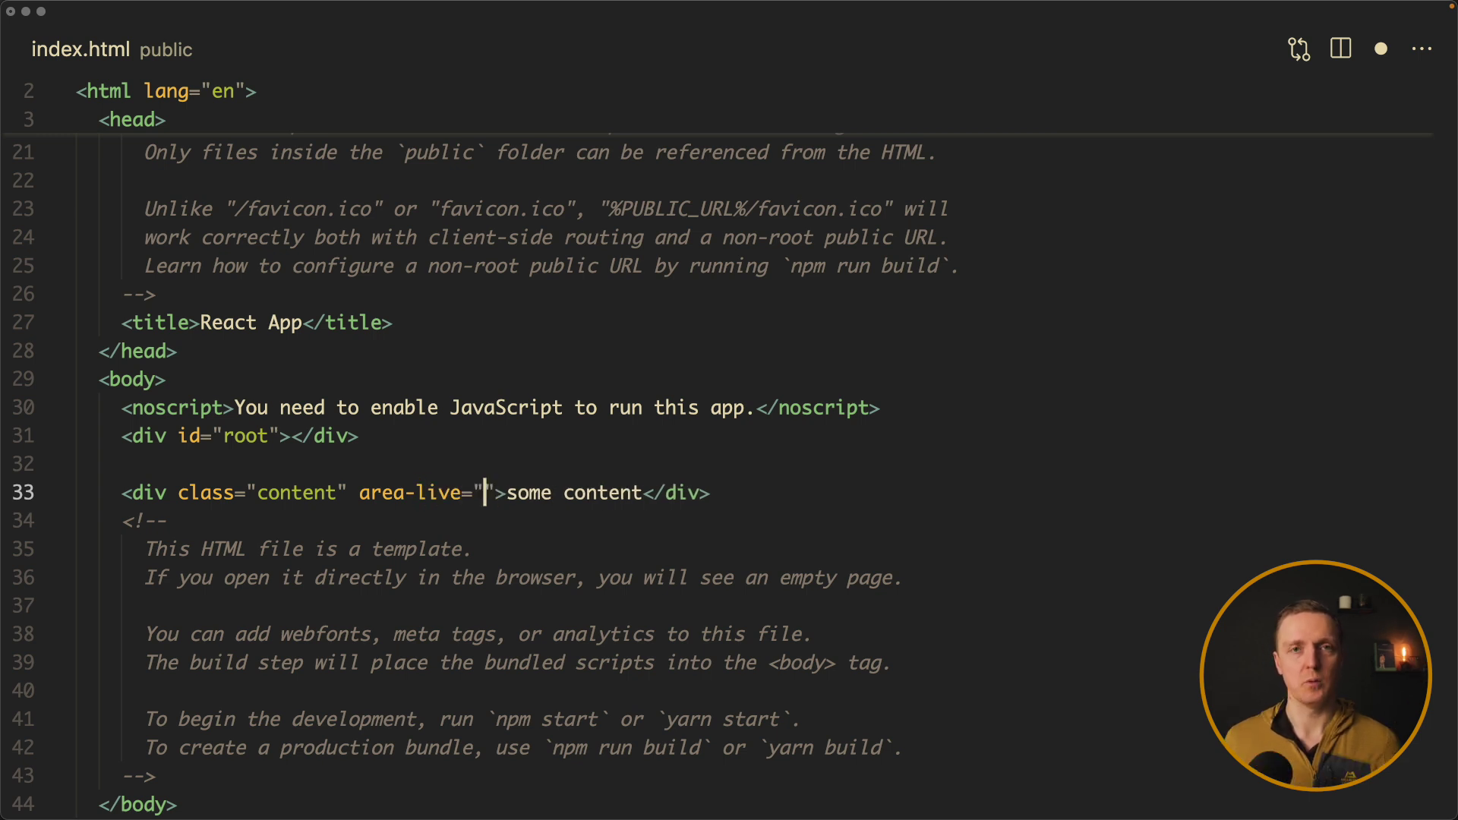
{"action": "type", "text": "po"}
{"action": "type", "text": "lite"}
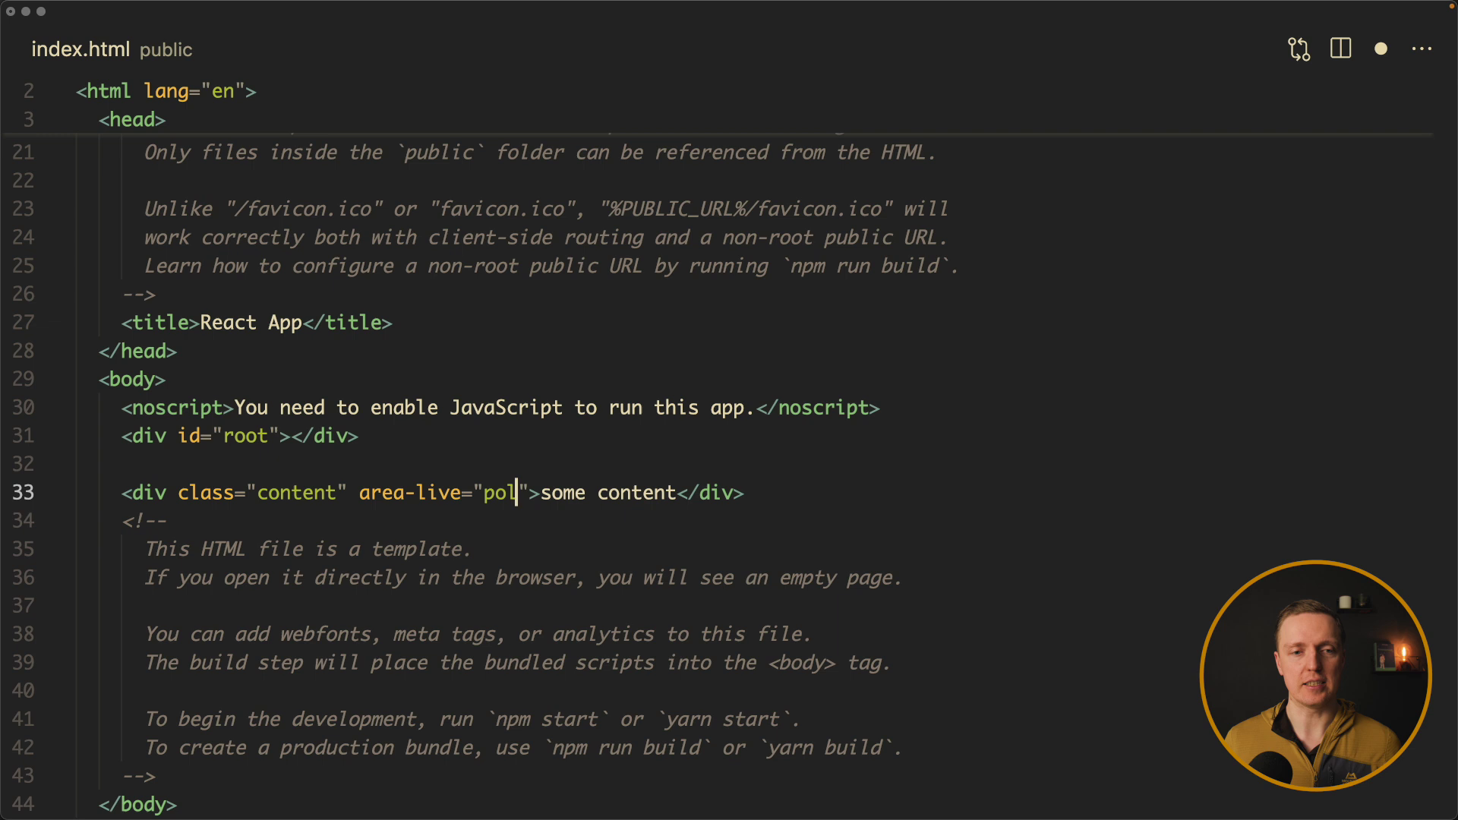
{"action": "key", "text": "super+s"}
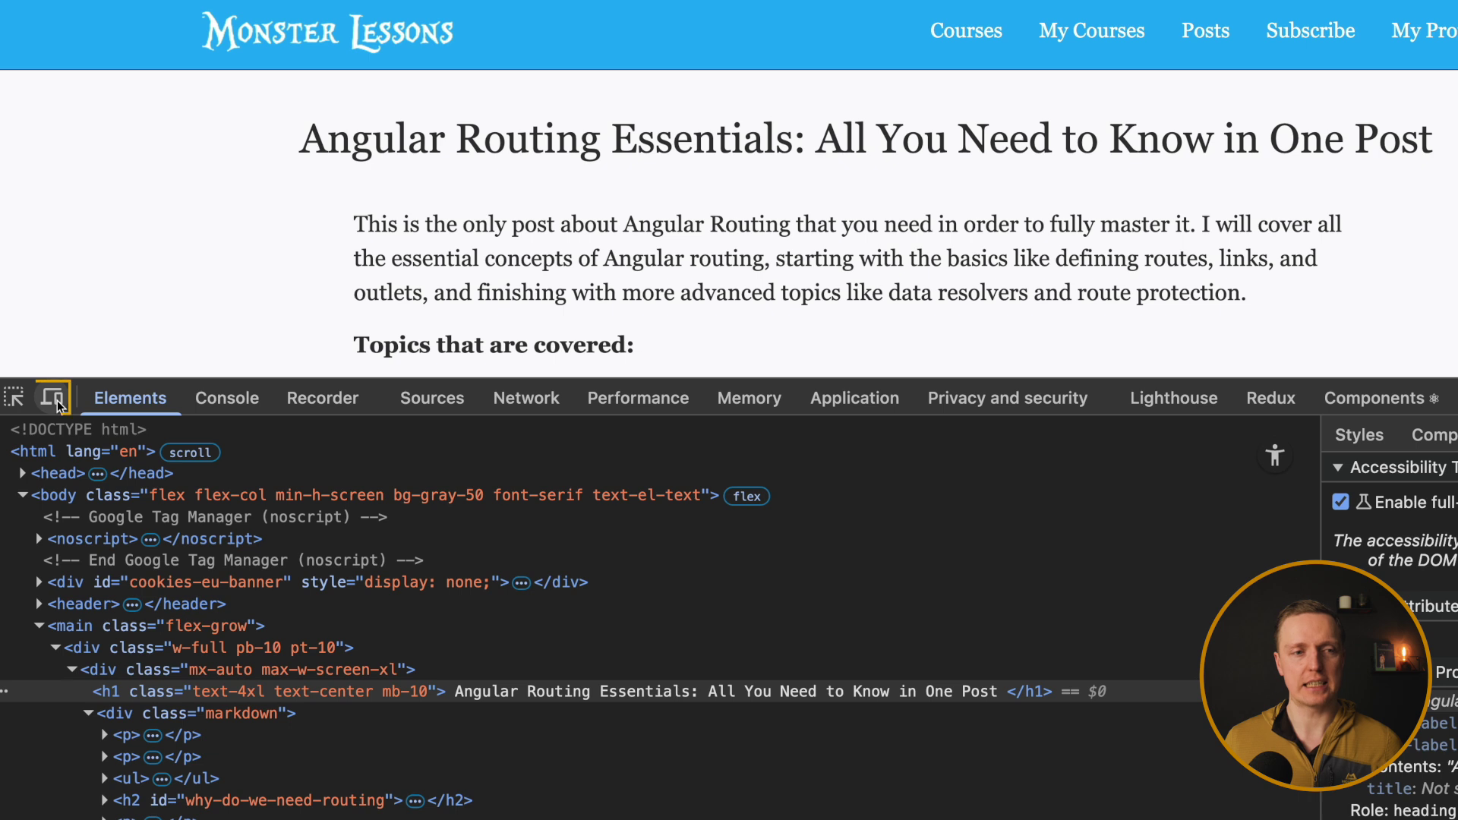
- In Chrome, turn on mobile device emulation for the Angular routing post and expand the site's header navigation menu
{"action": "left_click", "coordinate": [58, 407]}
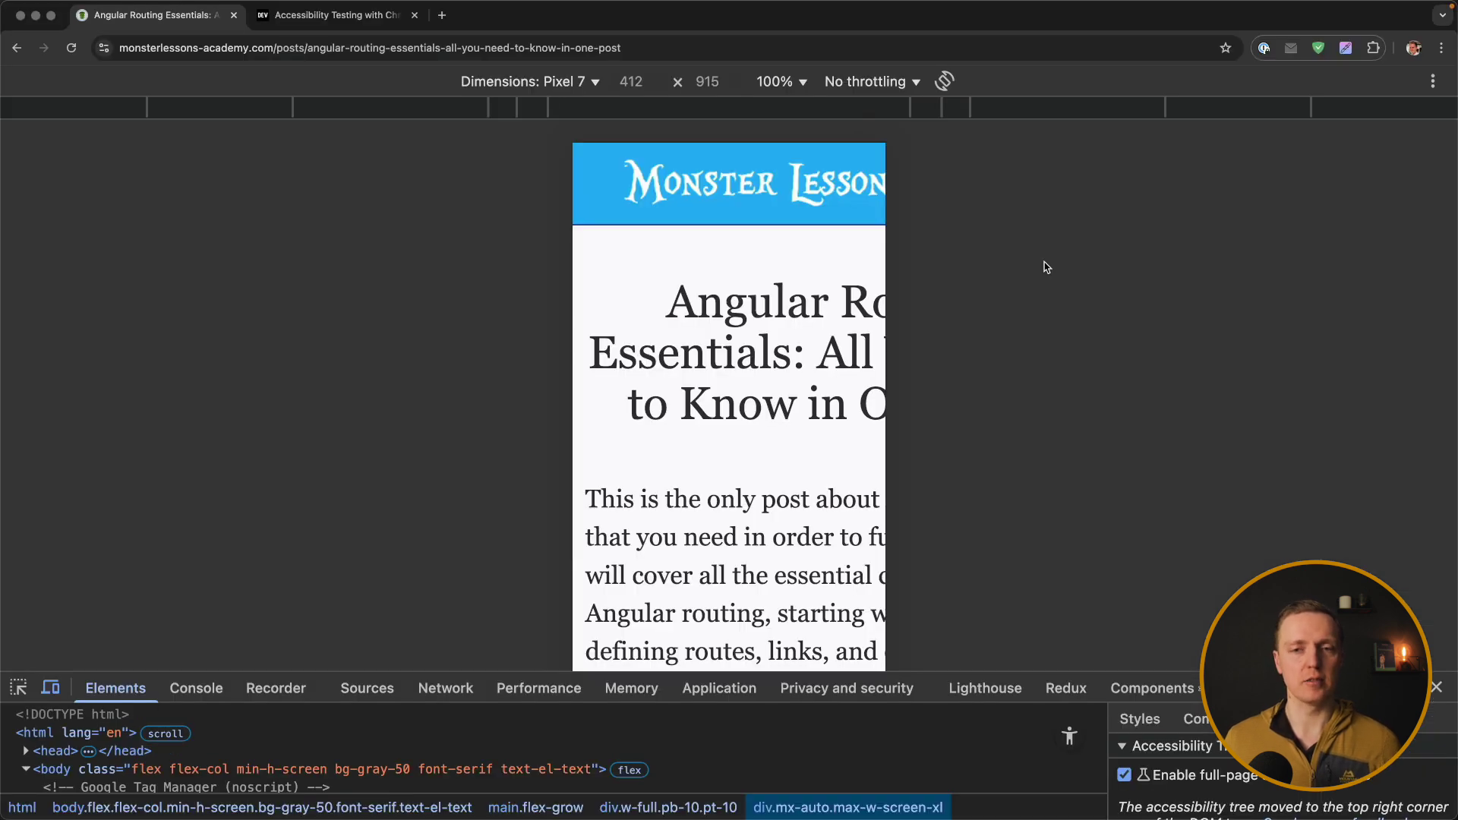
{"action": "scroll", "coordinate": [841, 271], "scroll_direction": "down", "scroll_amount": 1}
{"action": "left_click", "coordinate": [703, 227]}
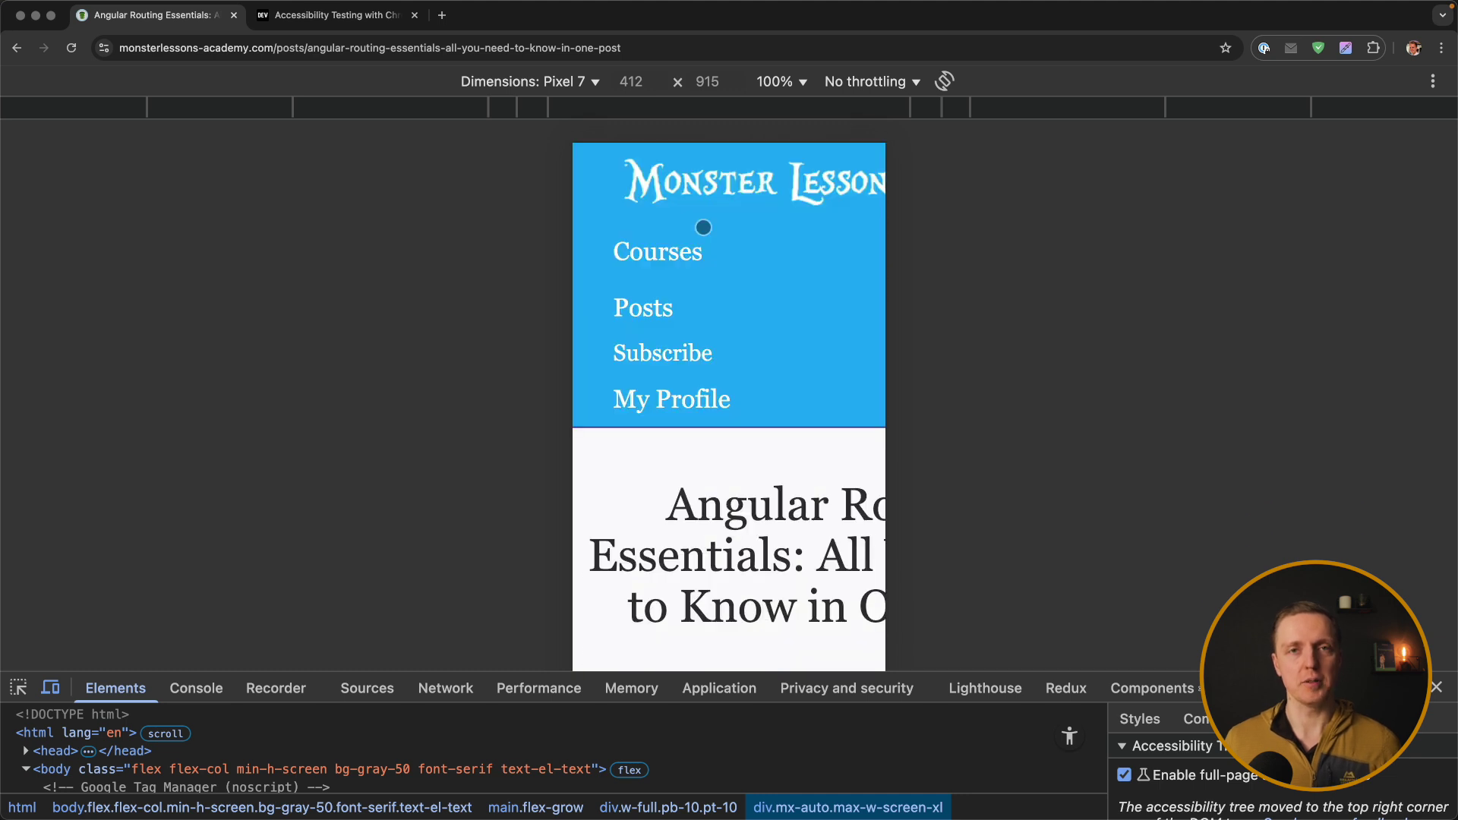